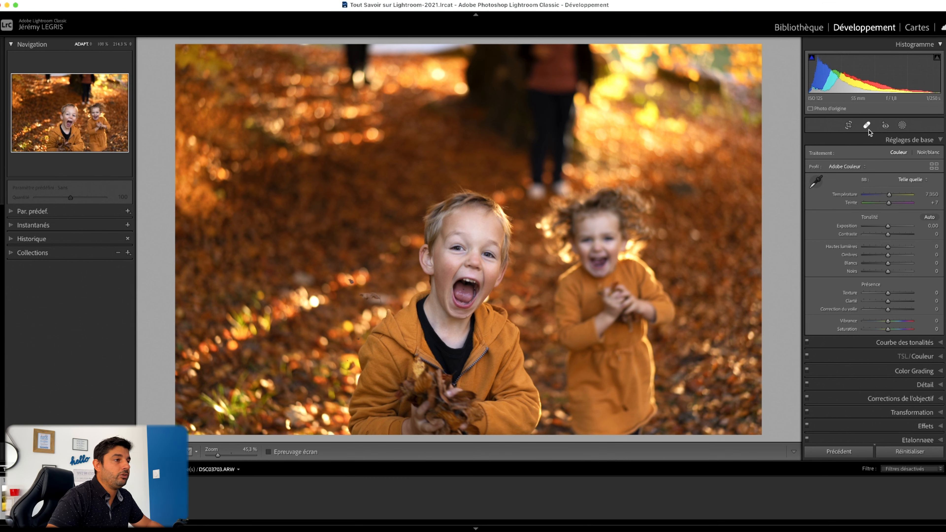
Step: Crop the photo tighter around the two children, keeping the original aspect ratio, and apply the crop
left_click(848, 125)
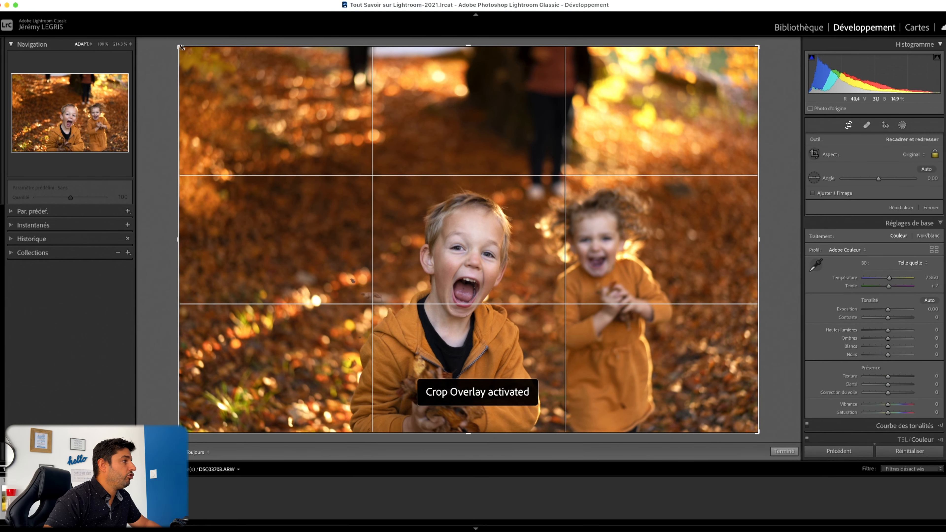
left_click_drag(179, 47, 191, 101)
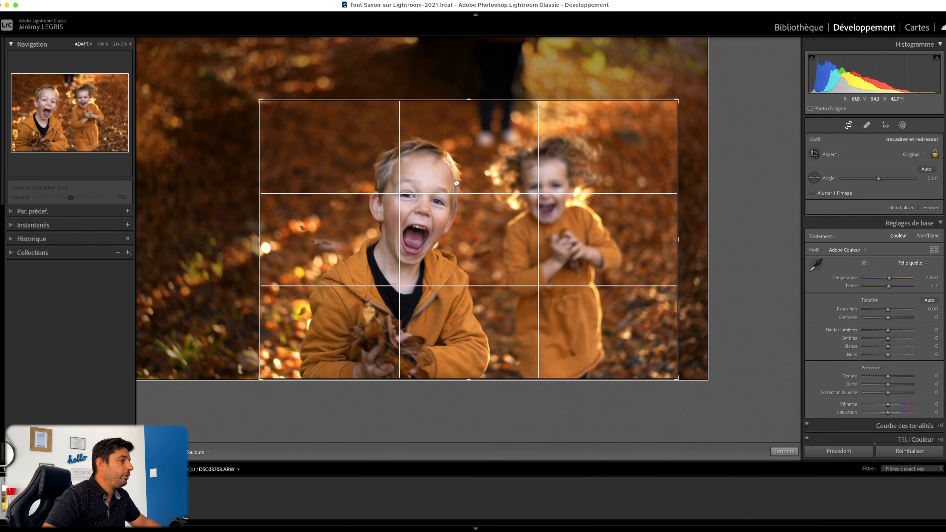
left_click_drag(259, 101, 217, 71)
left_click_drag(306, 156, 388, 148)
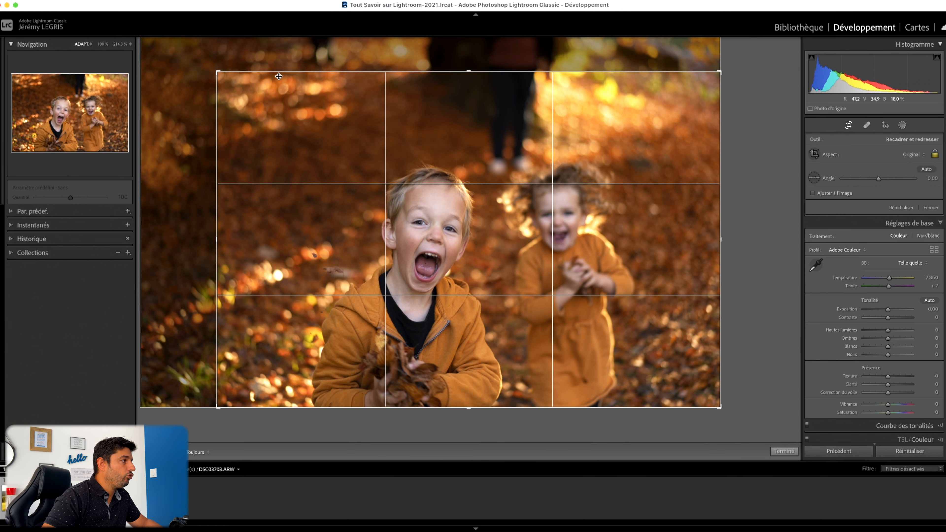
left_click_drag(218, 72, 221, 74)
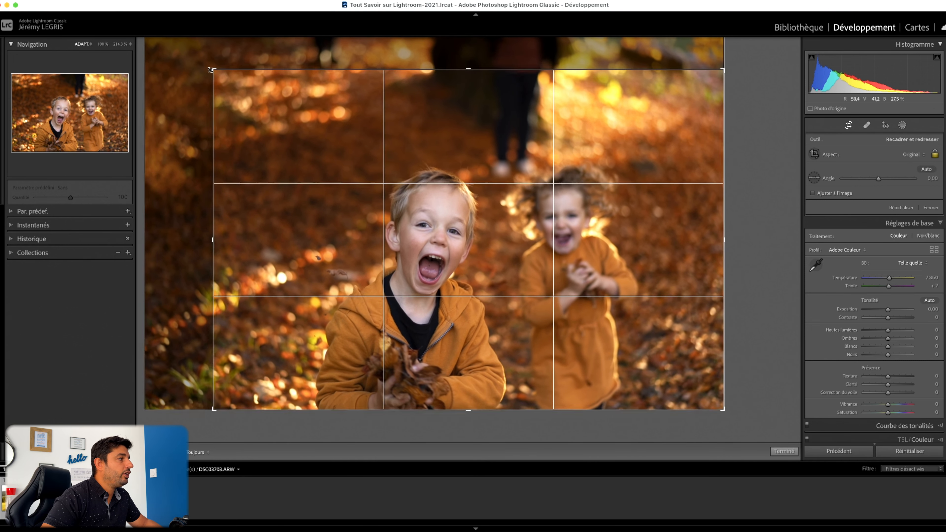
left_click_drag(419, 163, 450, 164)
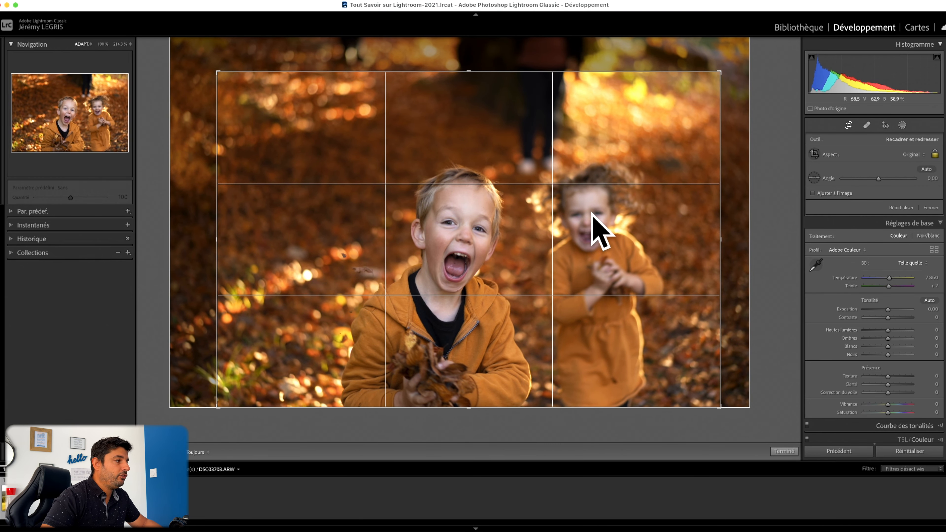
left_click(797, 452)
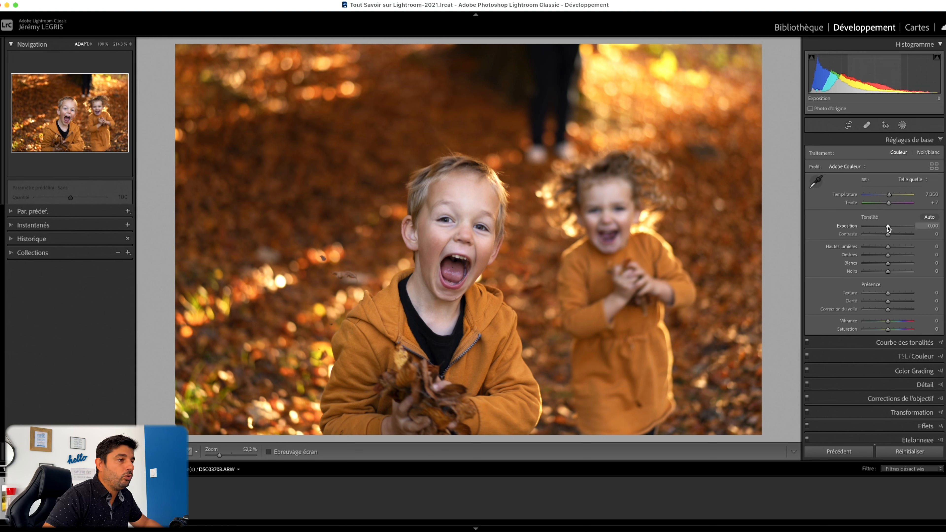
Step: Set basic exposure to +0.35, contrast +13, highlights -46, shadows +46, whites +45 and blacks -24, and compare with the before version
left_click_drag(888, 226, 890, 227)
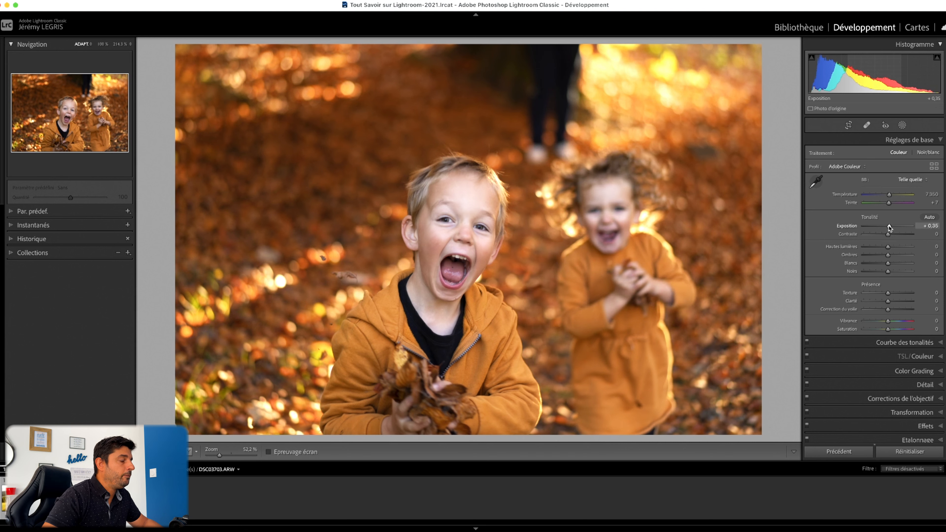
double_click(889, 227)
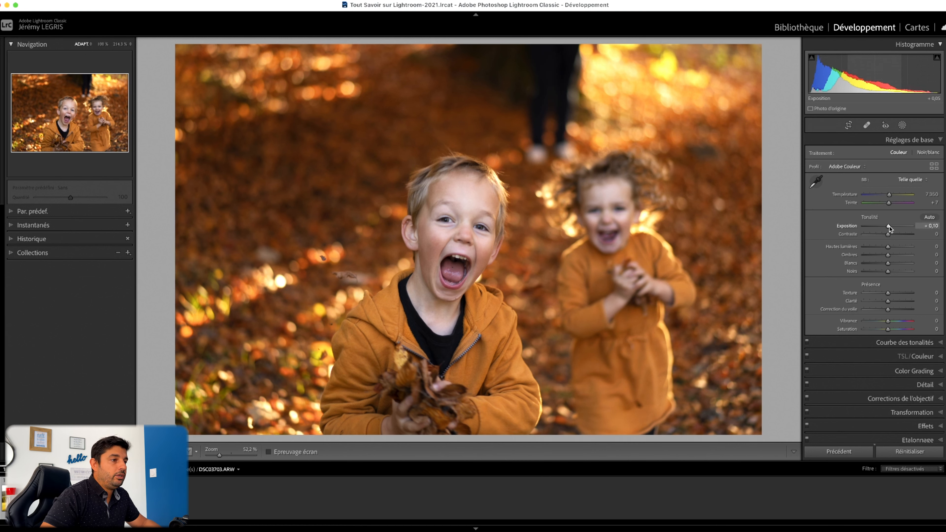
left_click_drag(890, 227, 877, 249)
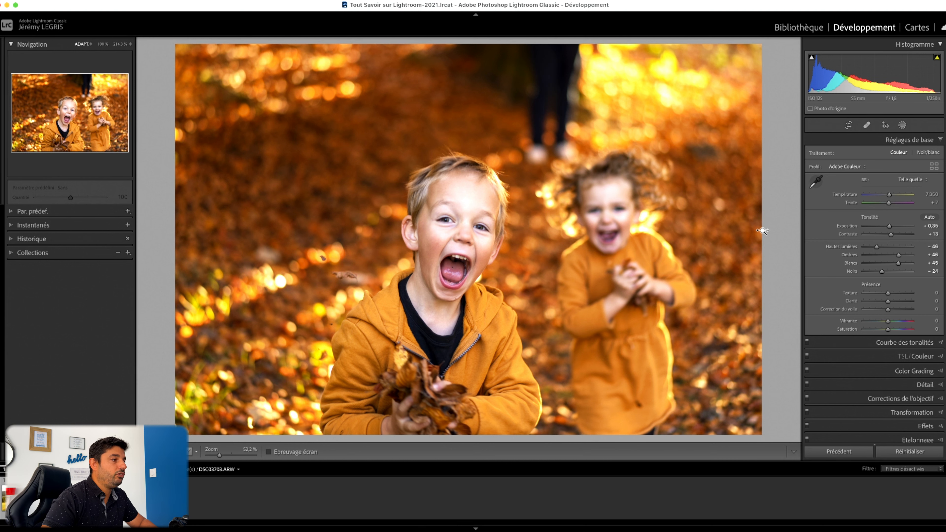
key("backslash")
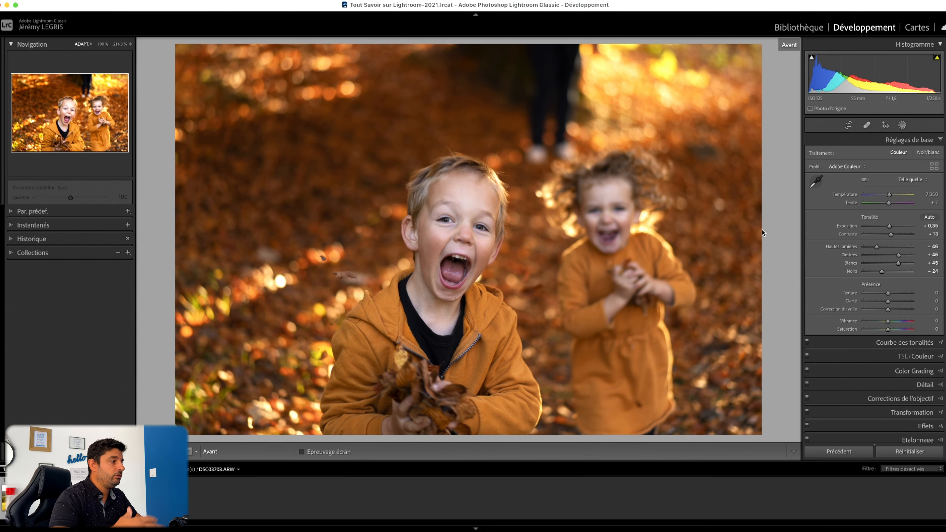
key("backslash")
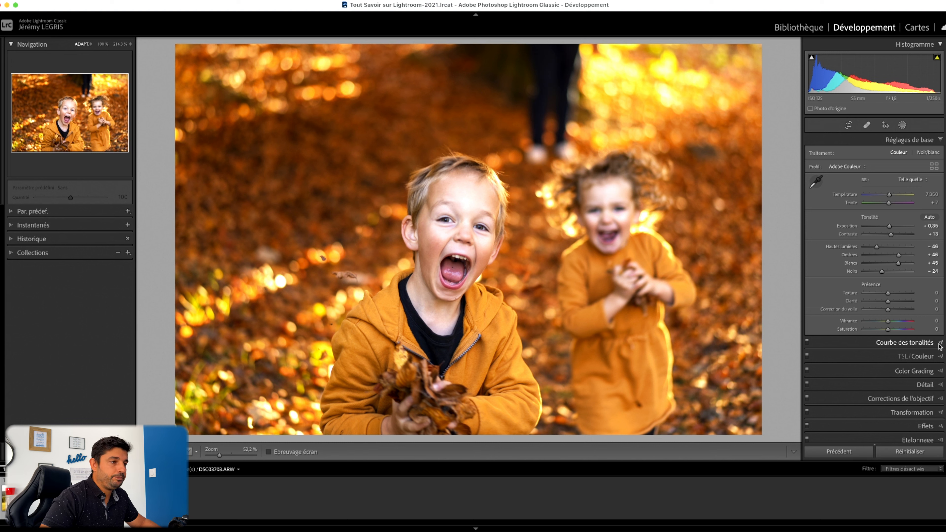
Step: Set the tone curve's highlights to +11, lights to +10 and shadows to -5, and the basic blacks to -14
left_click(923, 343)
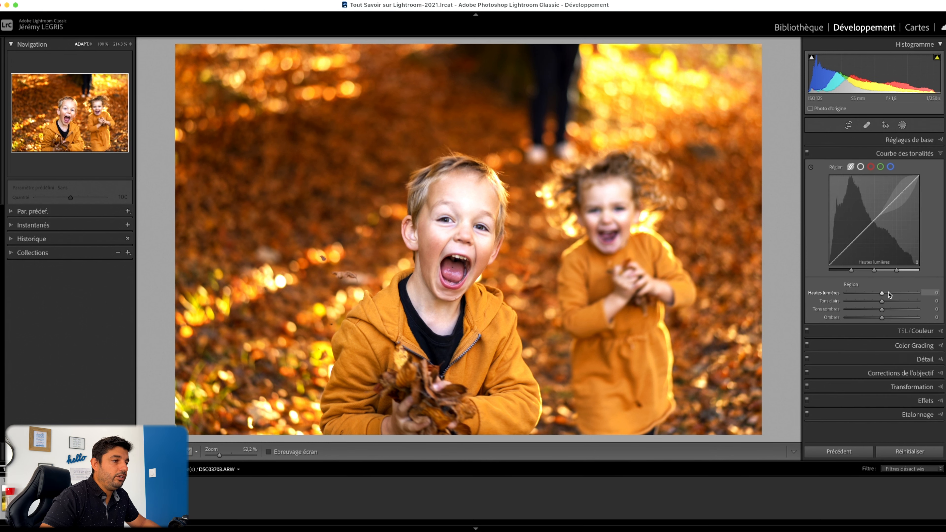
left_click_drag(882, 295, 886, 301)
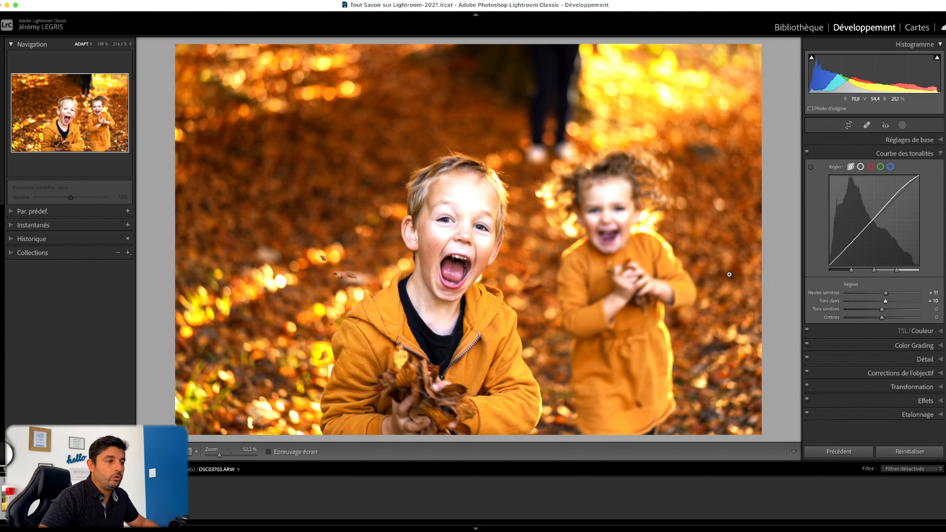
left_click_drag(881, 309, 877, 319)
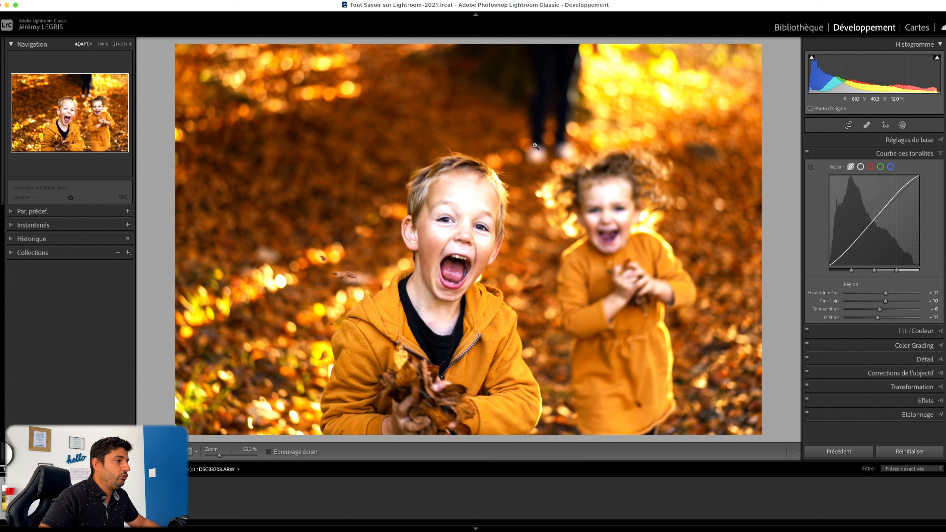
mouse_move(877, 317)
left_mouse_down()
mouse_move(882, 310)
mouse_move(881, 320)
left_mouse_up()
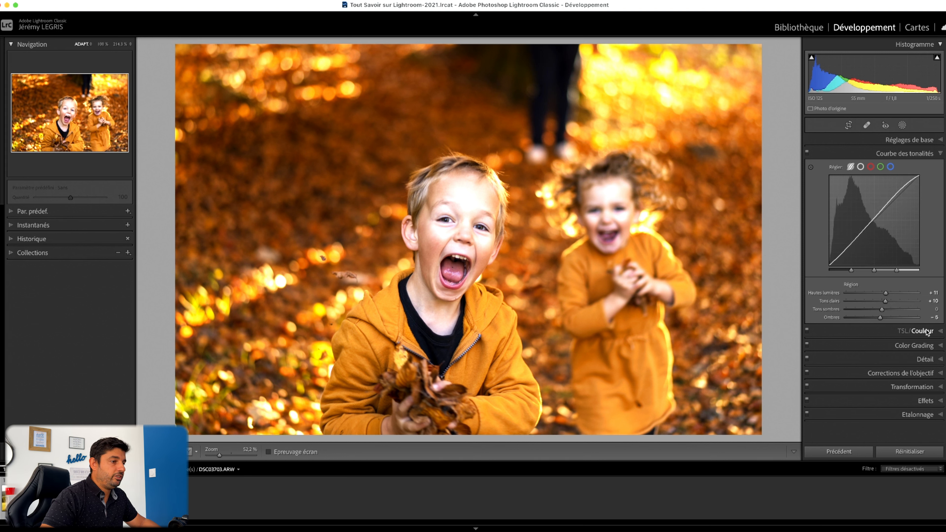
left_click(919, 140)
left_click_drag(882, 271, 885, 273)
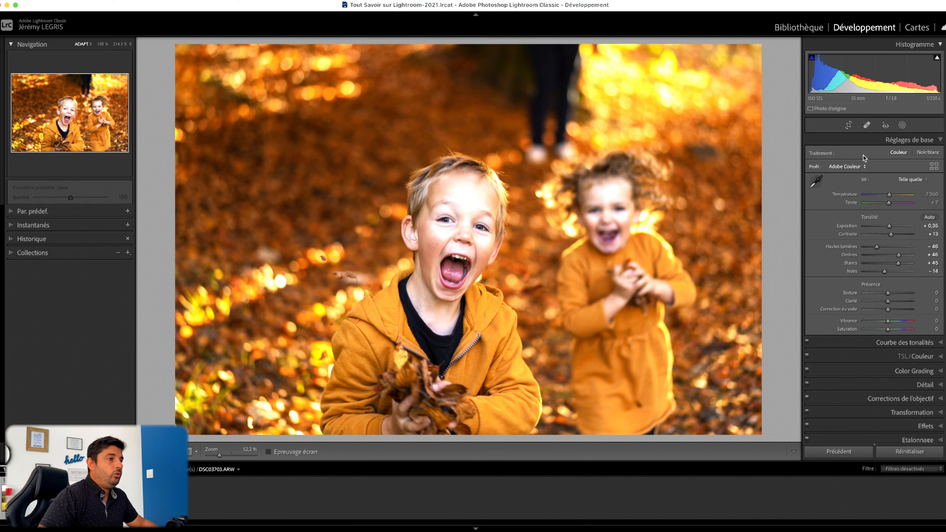
Step: Create a Select Subject mask covering both children and hide its overlay
left_click(904, 125)
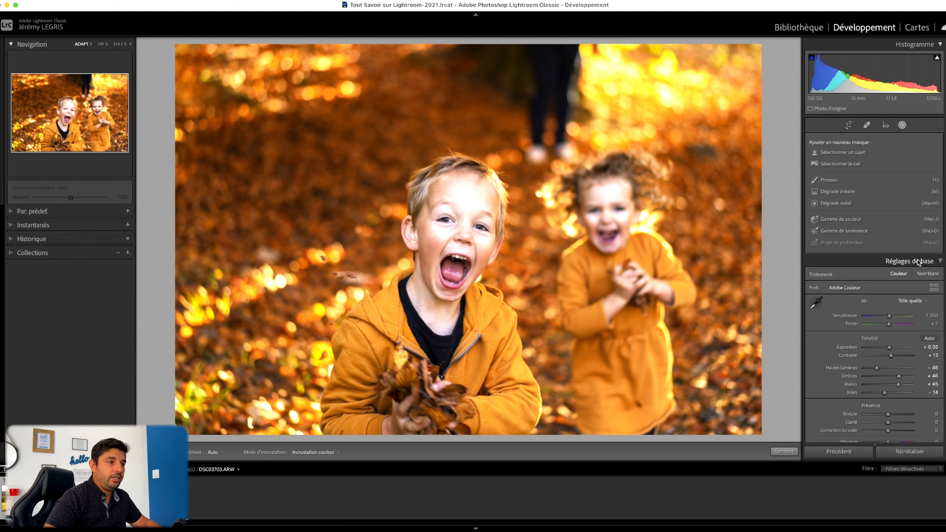
left_click(902, 125)
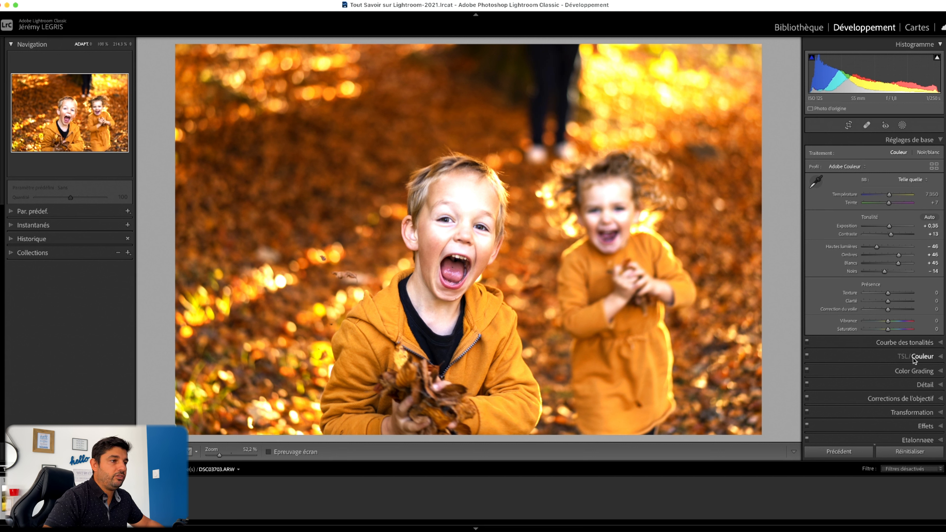
left_click(902, 126)
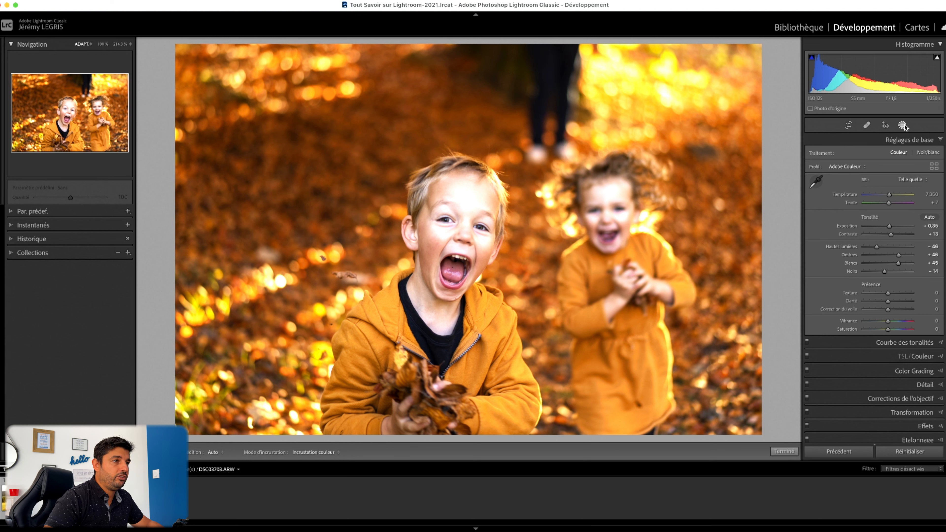
left_click(842, 158)
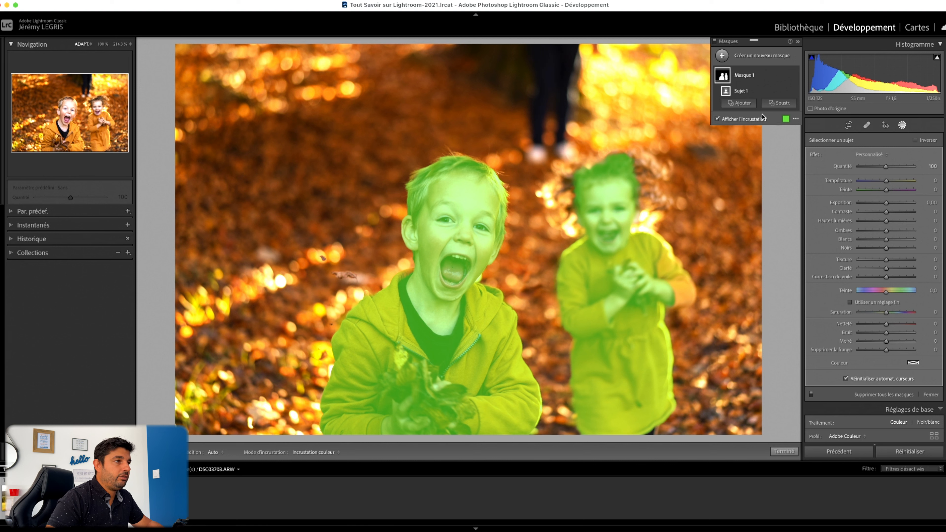
left_click(741, 119)
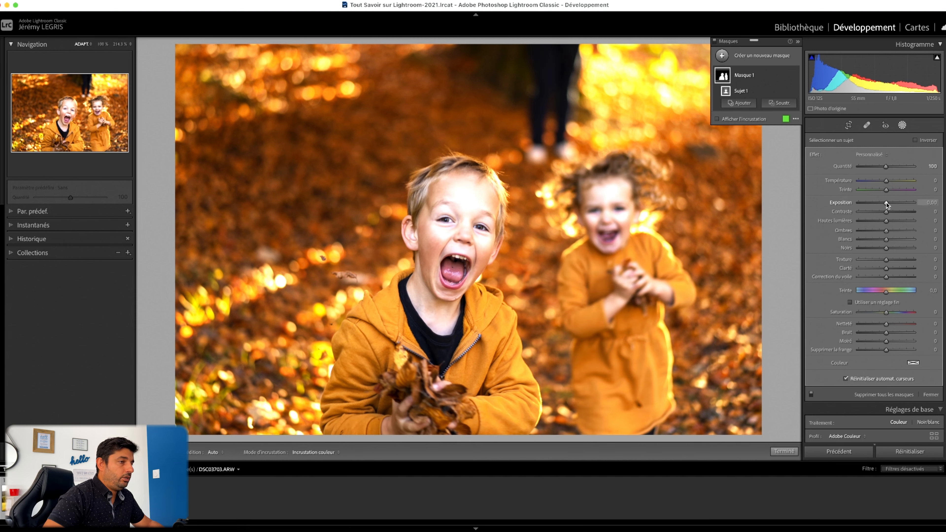
left_click_drag(885, 203, 888, 204)
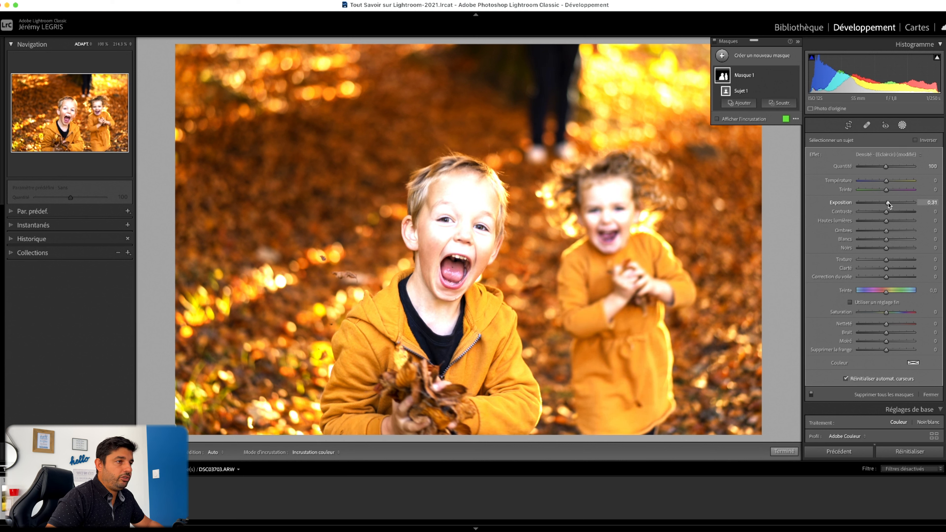
double_click(888, 204)
key("o")
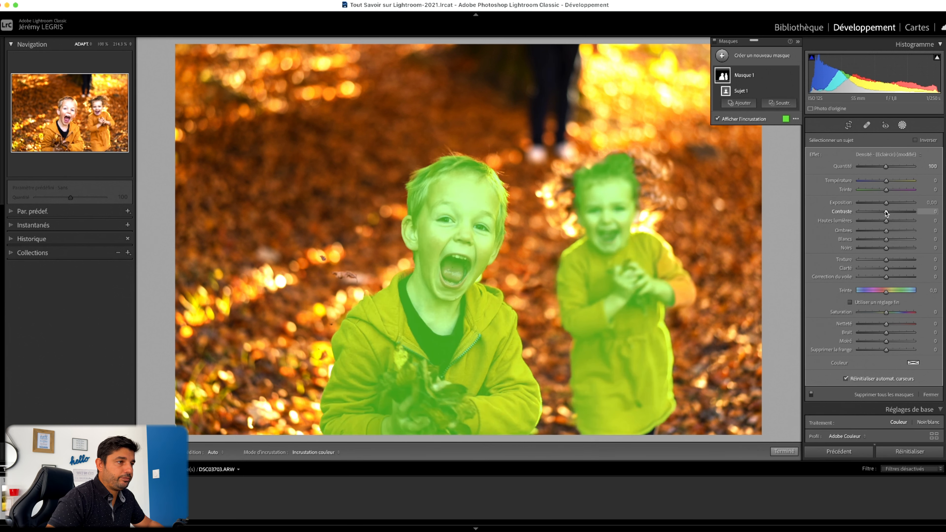
key("o")
Step: Set the subject mask's contrast to 13, highlights to -6, shadows to 15 and blacks to -1, leaving whites at 0
left_click_drag(886, 212, 886, 221)
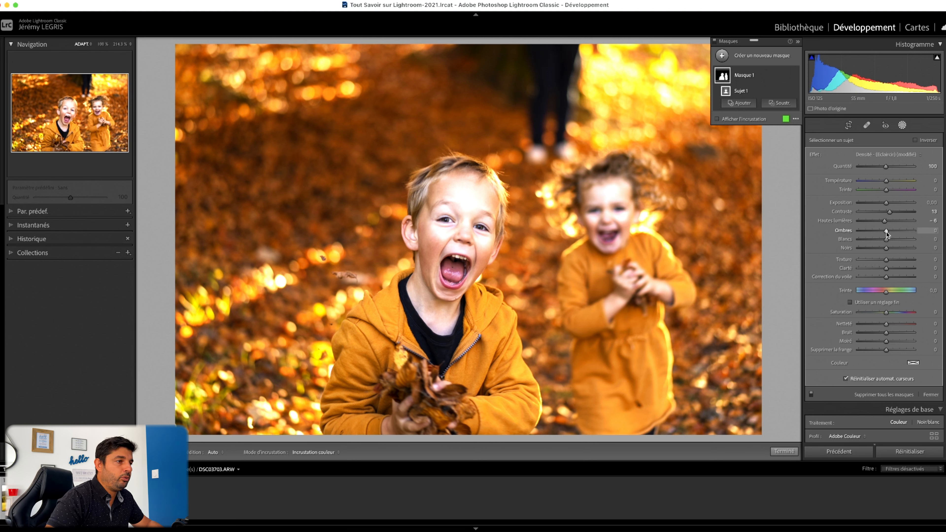
left_click_drag(885, 230, 889, 230)
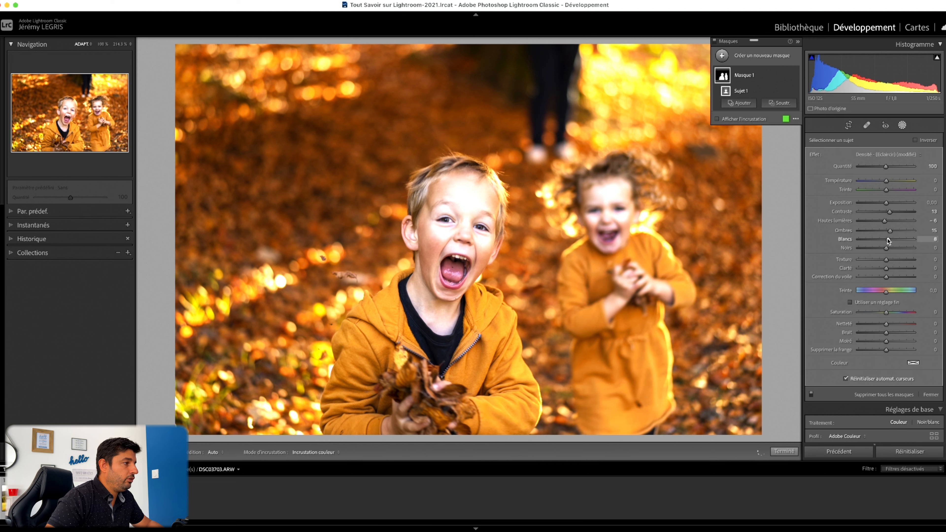
left_click_drag(886, 241, 883, 240)
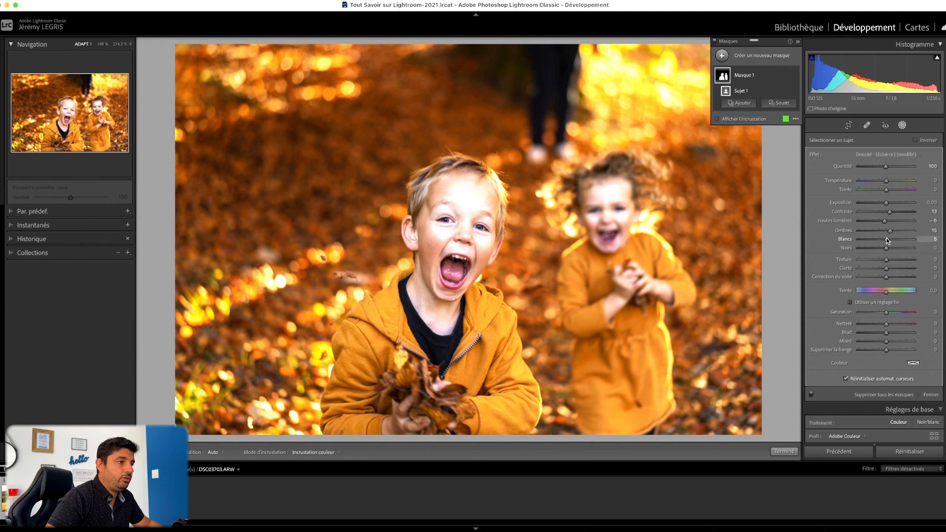
double_click(887, 240)
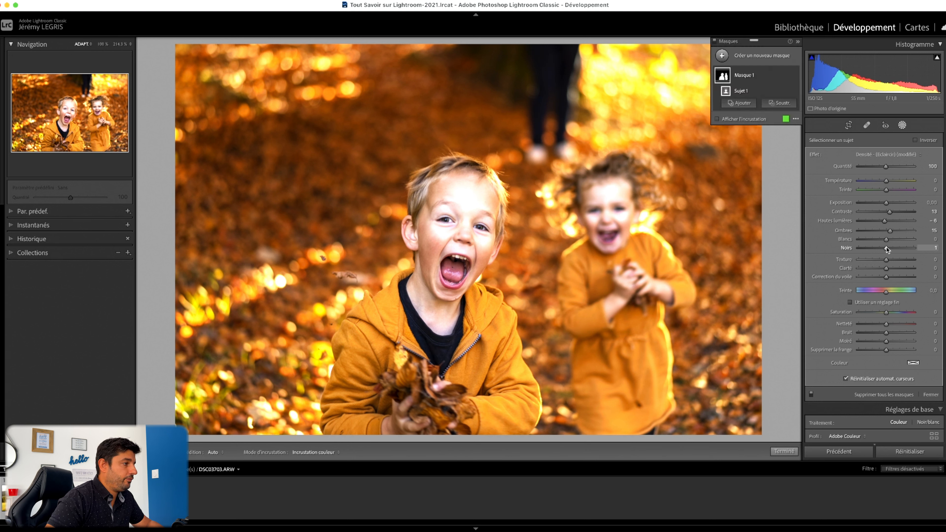
left_click_drag(886, 248, 886, 249)
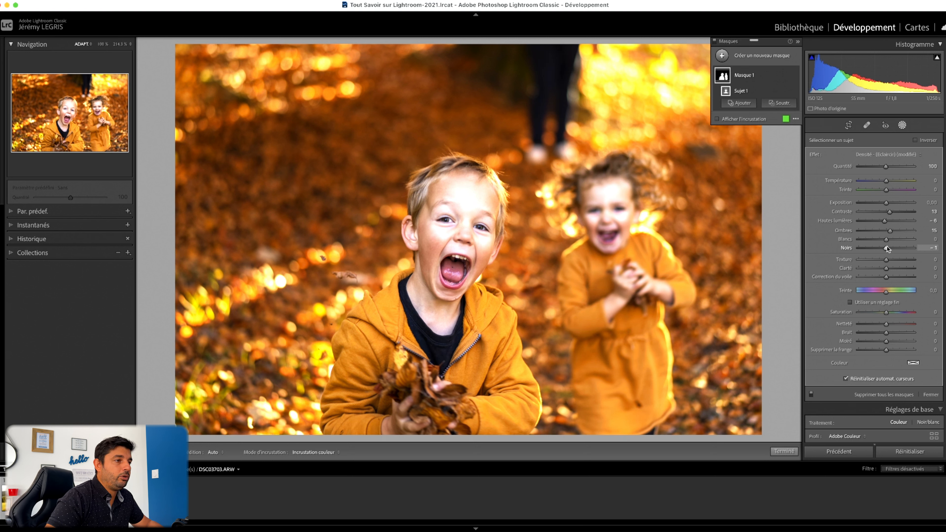
Step: Fine-tune the subject mask's exposure to 0.11
left_click_drag(886, 202, 886, 203)
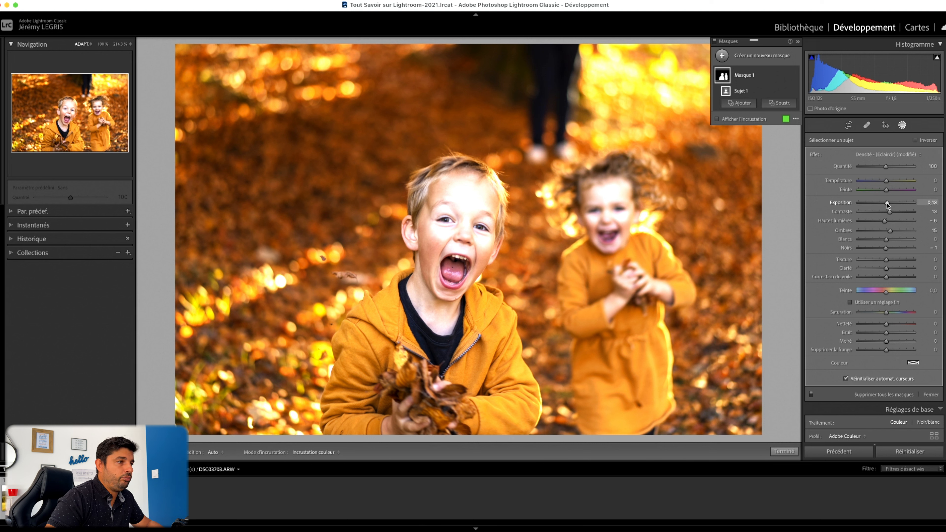
left_click_drag(887, 204, 889, 204)
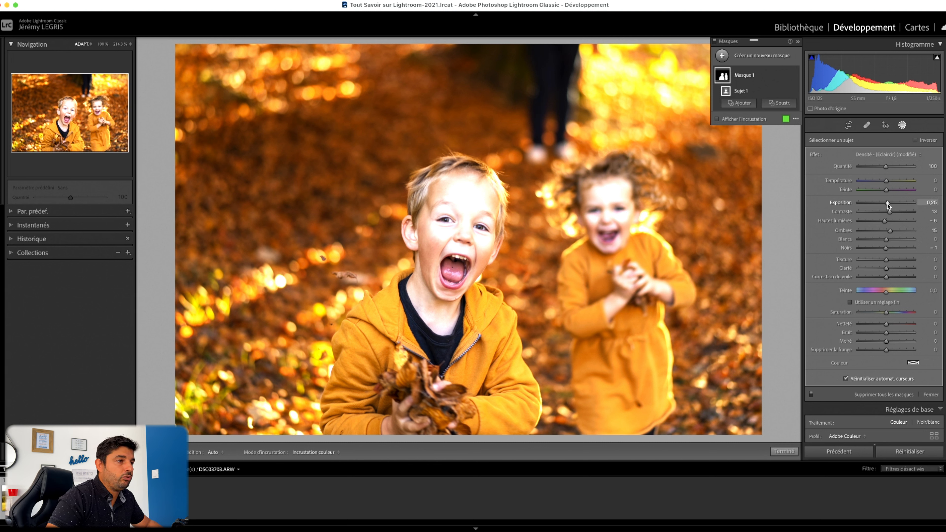
left_click_drag(887, 203, 885, 204)
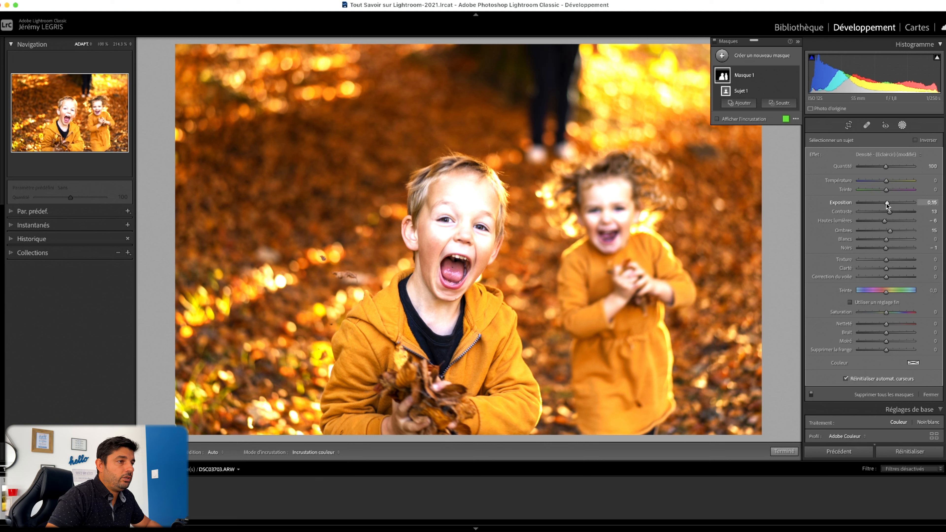
left_click_drag(886, 203, 886, 204)
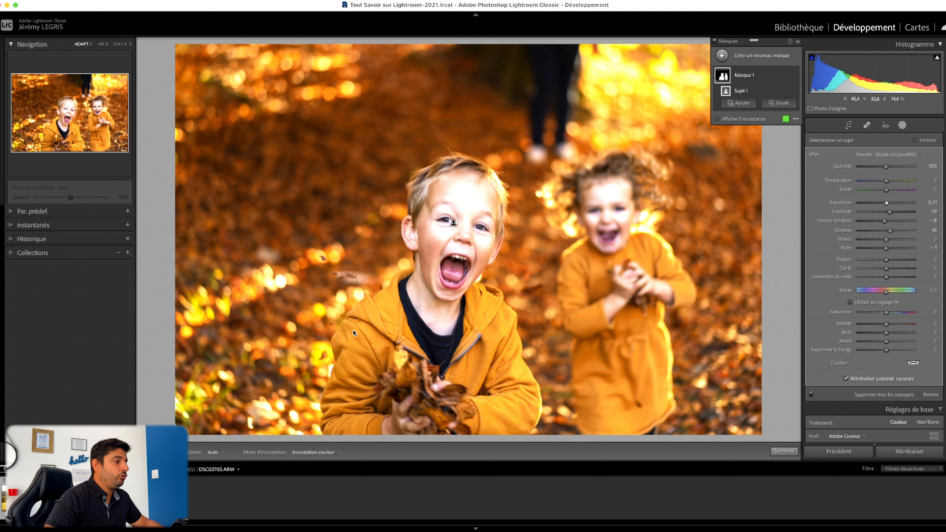
Step: Add a new radial gradient mask and fit its tilted ellipse over the boy's face
left_click(756, 57)
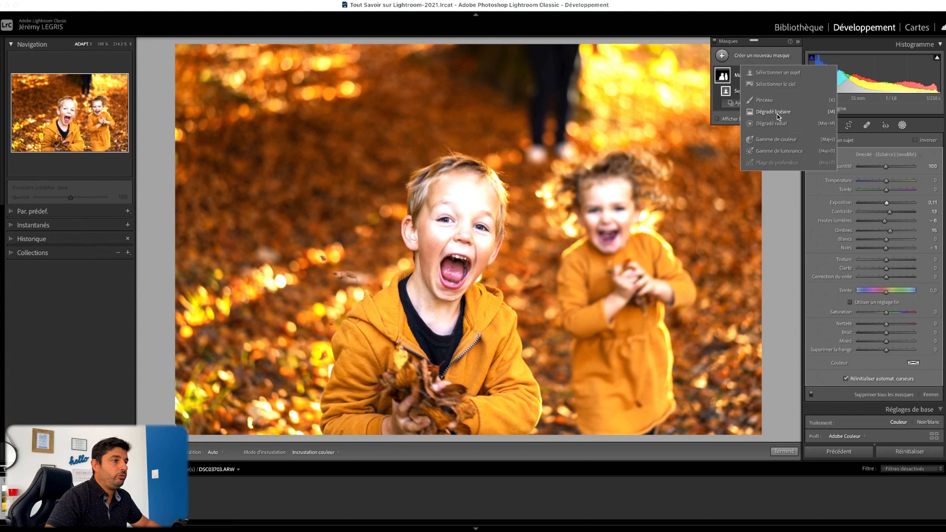
left_click(772, 123)
left_click_drag(451, 234, 507, 331)
left_click_drag(511, 269, 503, 280)
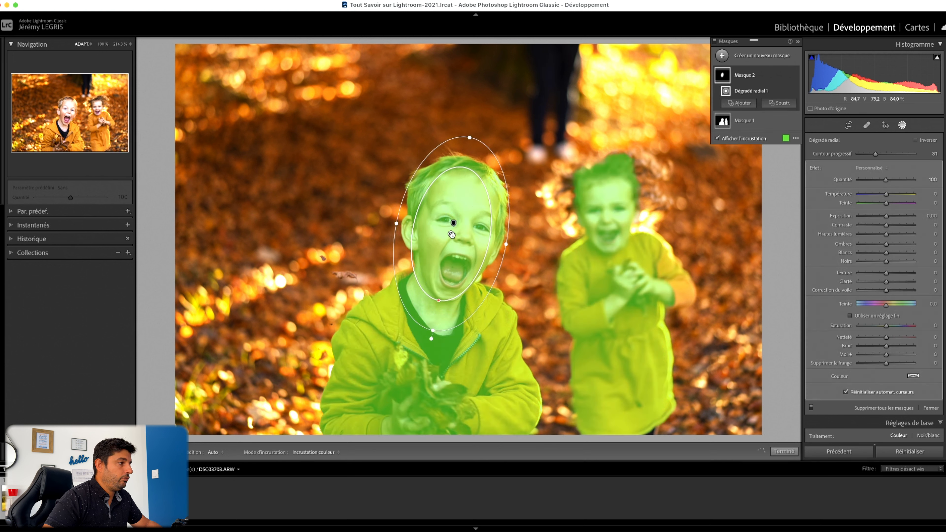
left_click_drag(451, 237, 450, 241)
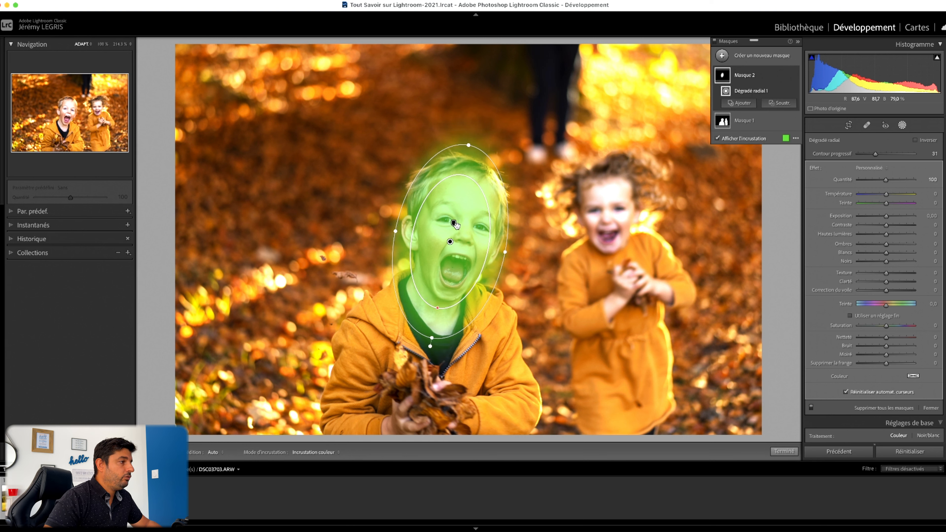
Step: Subtract a size 6 auto-mask brush from the radial mask, erasing the overlay spill around the boy's head and on his clothes
left_click(775, 106)
left_click(784, 153)
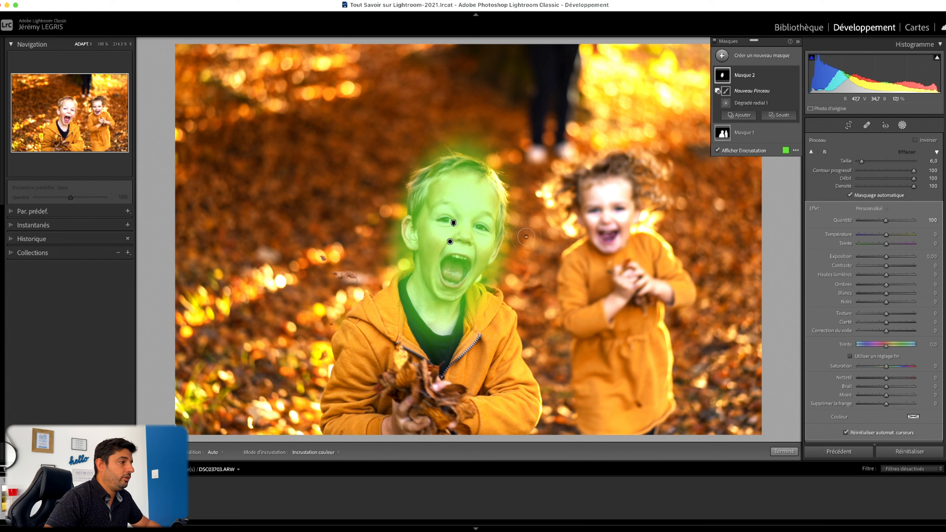
key("h")
mouse_move(490, 275)
left_mouse_down()
mouse_move(506, 247)
mouse_move(514, 199)
mouse_move(492, 155)
mouse_move(442, 143)
mouse_move(505, 146)
mouse_move(437, 141)
mouse_move(436, 152)
mouse_move(451, 150)
mouse_move(415, 162)
mouse_move(407, 176)
mouse_move(394, 229)
mouse_move(404, 261)
mouse_move(392, 242)
mouse_move(400, 255)
mouse_move(386, 268)
mouse_move(398, 264)
mouse_move(384, 275)
mouse_move(394, 288)
mouse_move(402, 274)
mouse_move(400, 298)
mouse_move(408, 276)
mouse_move(406, 309)
mouse_move(429, 344)
mouse_move(421, 342)
mouse_move(473, 352)
mouse_move(445, 348)
mouse_move(469, 315)
mouse_move(467, 297)
mouse_move(456, 338)
mouse_move(478, 294)
left_mouse_up()
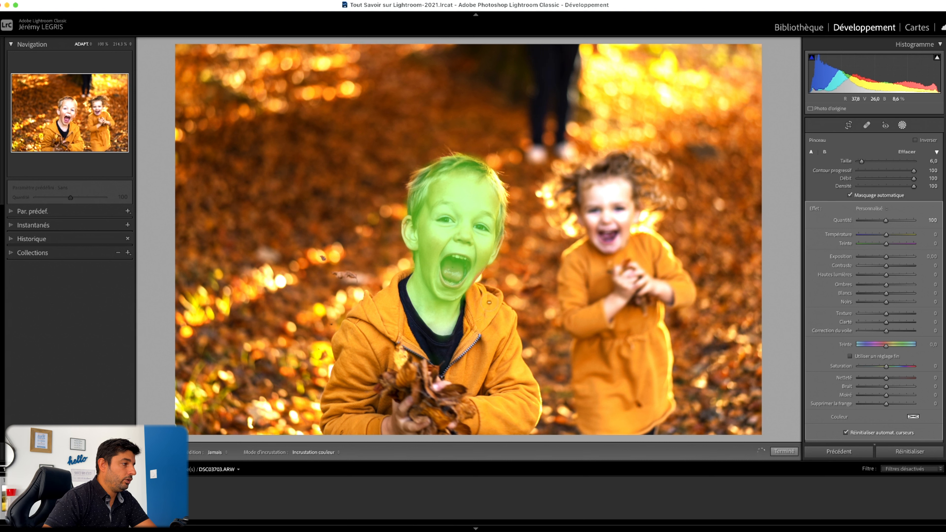
left_click_drag(489, 302, 487, 298)
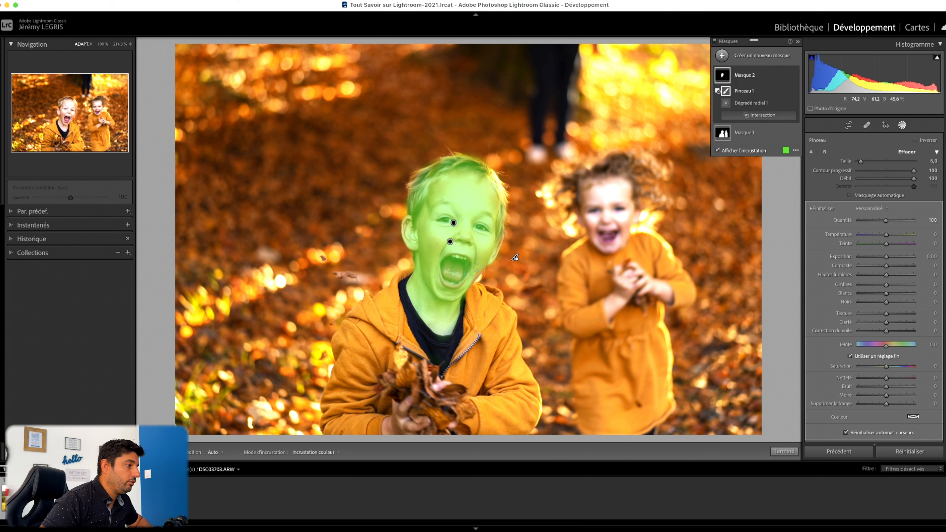
Step: Refine the boy's face mask along his jaw and neck using a smaller brush
key("h")
key("h")
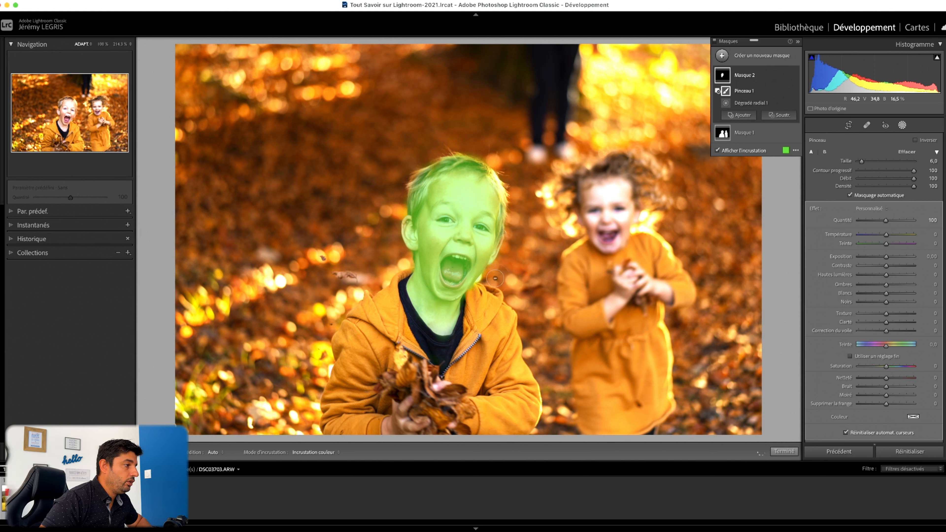
key("h")
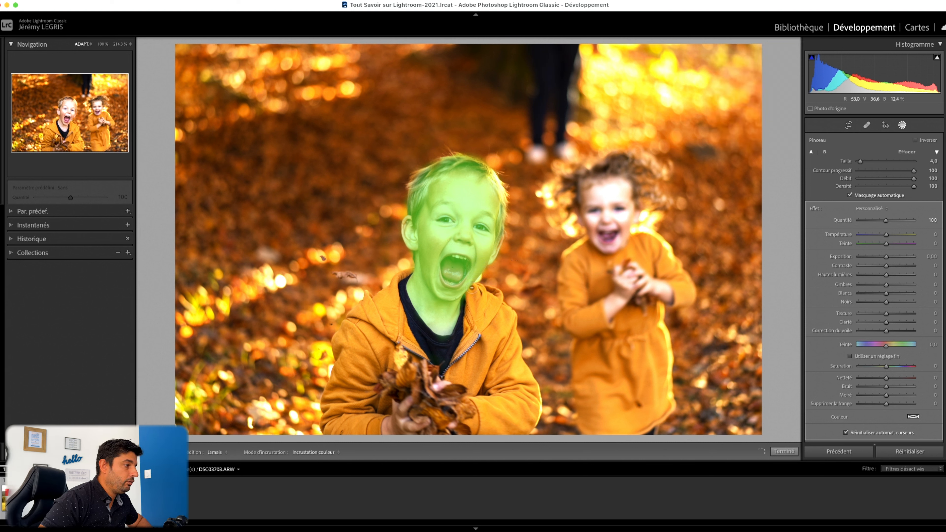
key("h")
key("z")
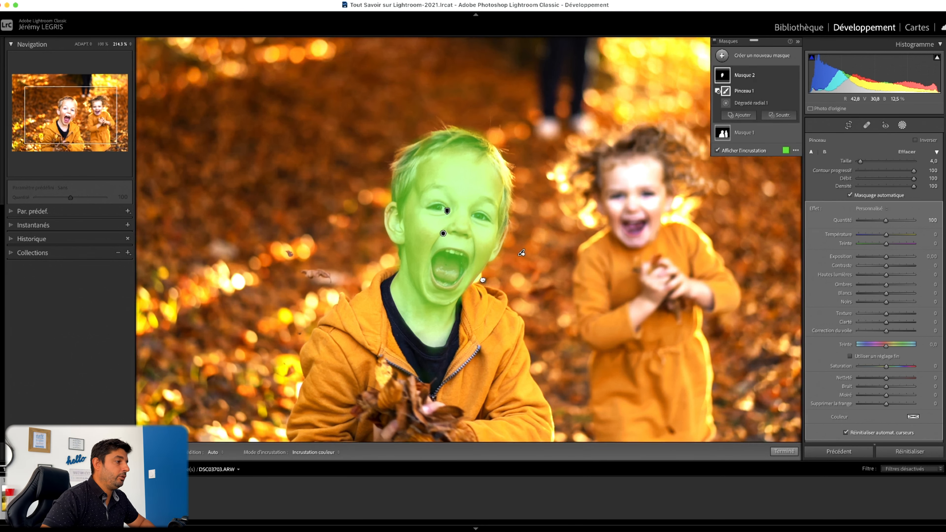
key("h")
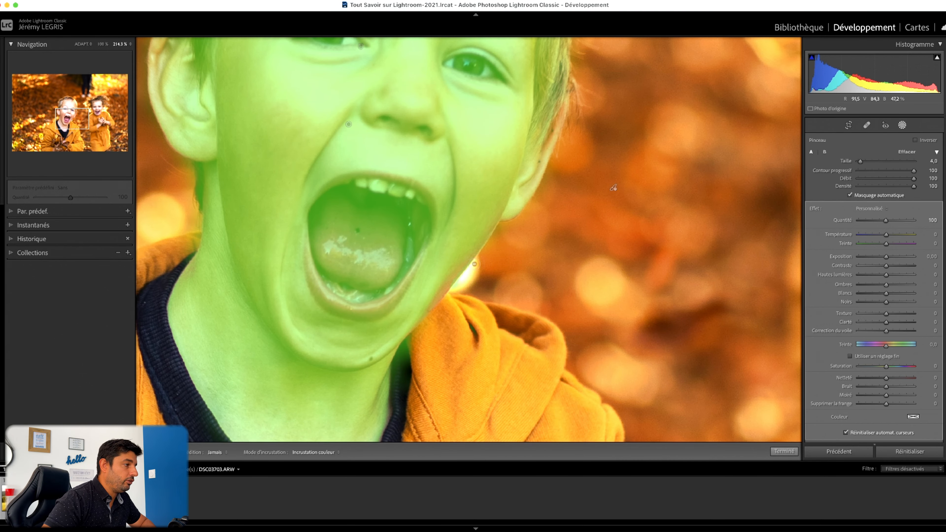
key("h")
key("h")
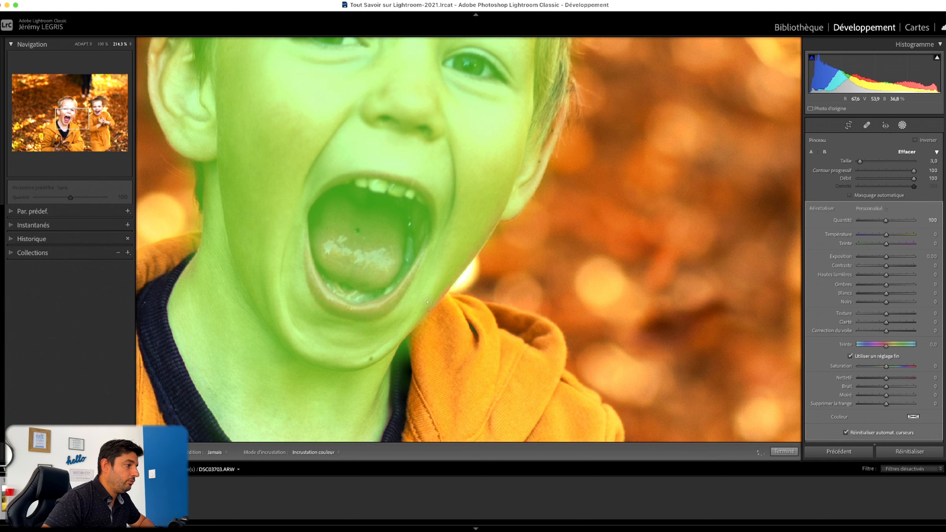
key("h")
key("z")
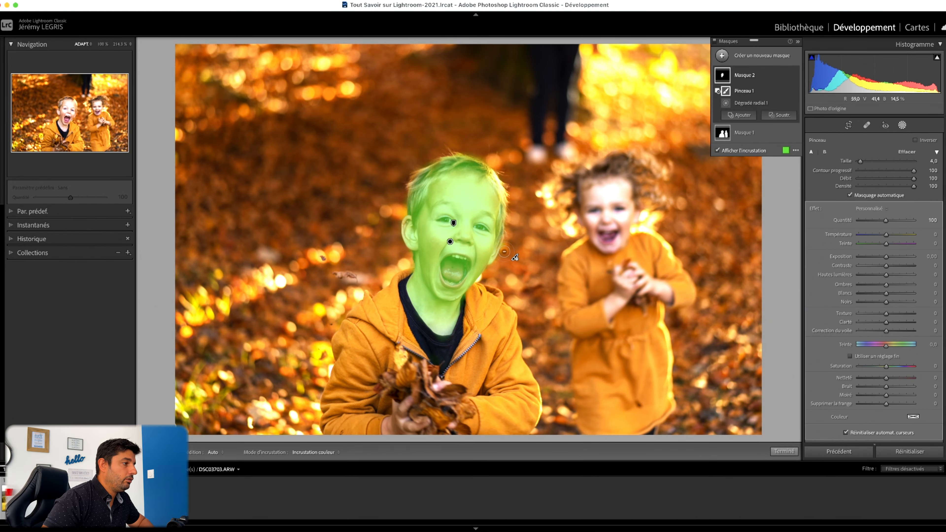
Step: Restore the face mask over the boy's ear and the hair beside it
key("z")
left_click_drag(506, 204, 490, 245)
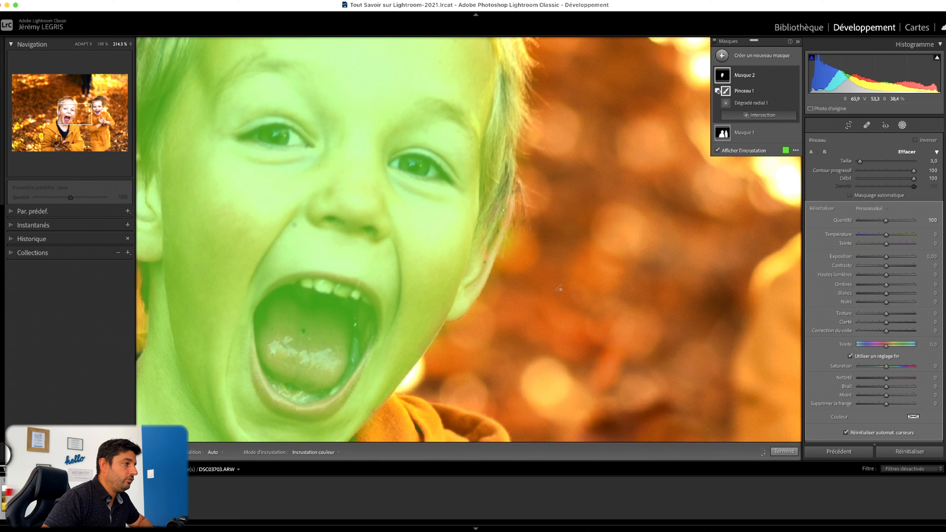
scroll(489, 245, "up", 3)
left_click_drag(503, 211, 487, 242)
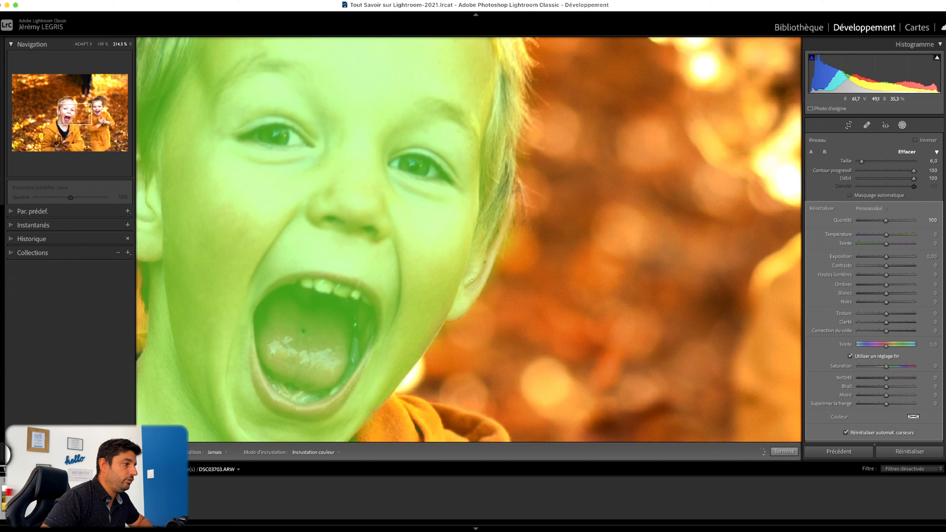
left_click_drag(460, 298, 461, 298)
key("z")
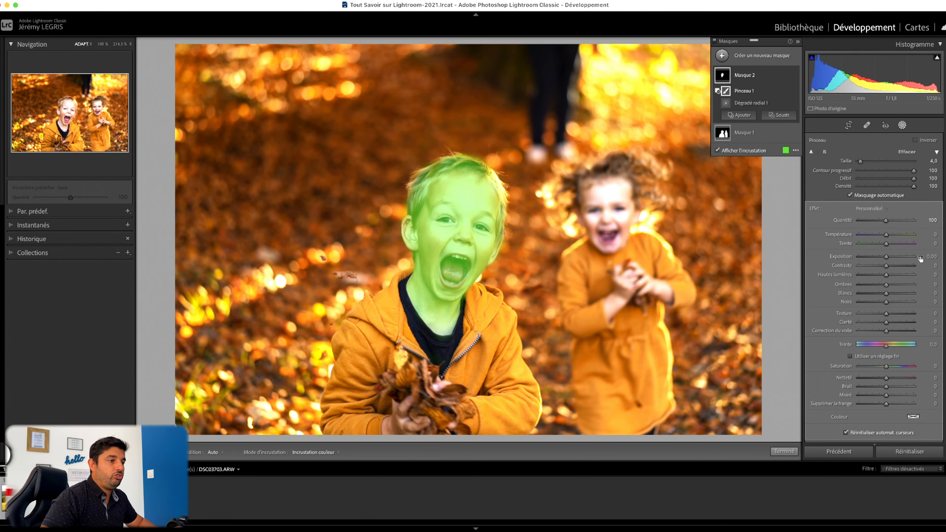
Step: Set the face mask's highlights to -23, shadows to 19 and whites to -7, and compare the photo with and without it
left_click_drag(885, 277, 879, 278)
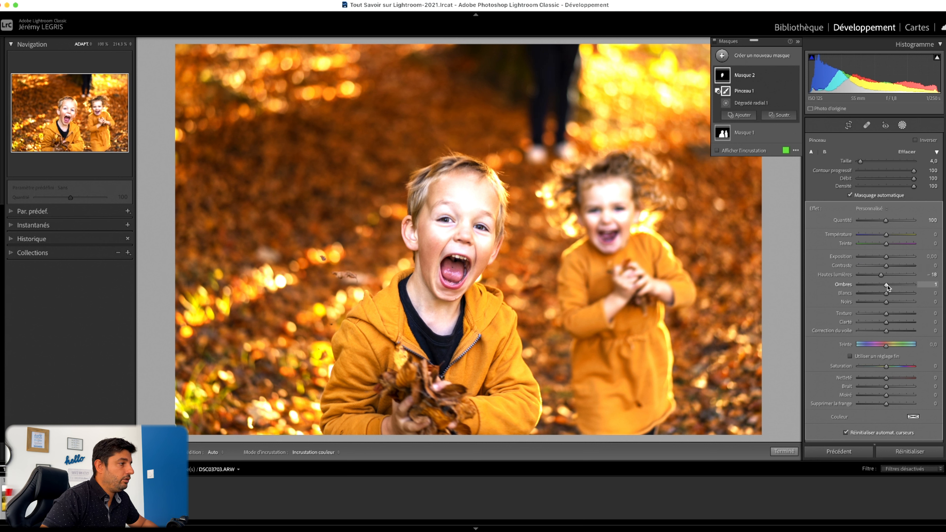
mouse_move(887, 285)
left_mouse_down()
mouse_move(886, 293)
mouse_move(880, 277)
left_mouse_up()
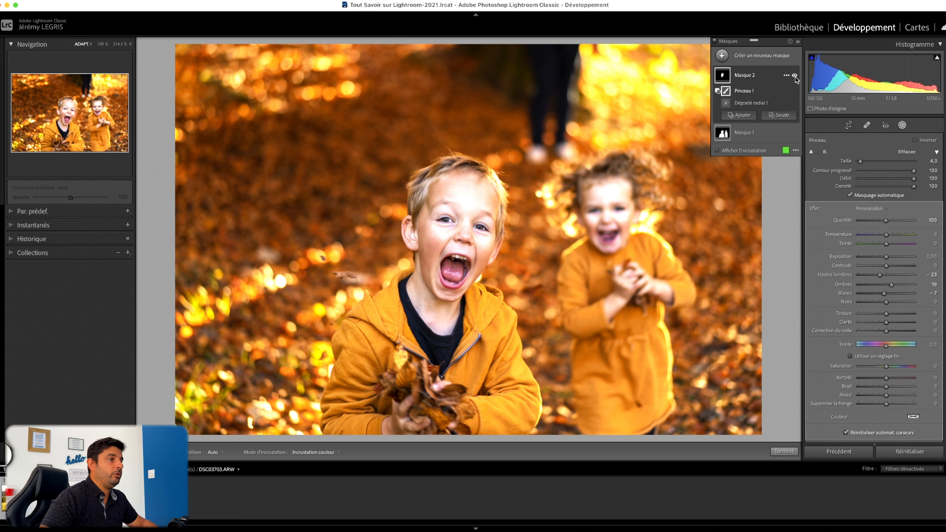
left_click(794, 76)
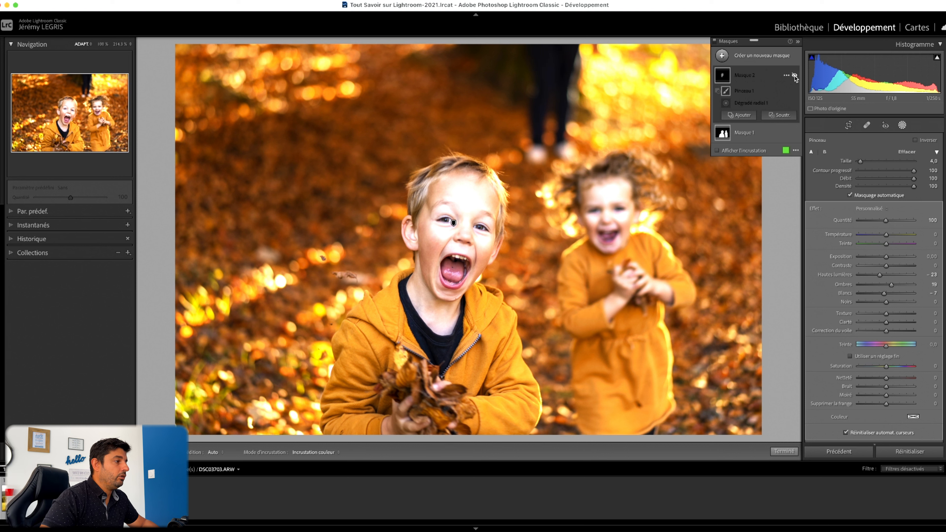
left_click(794, 76)
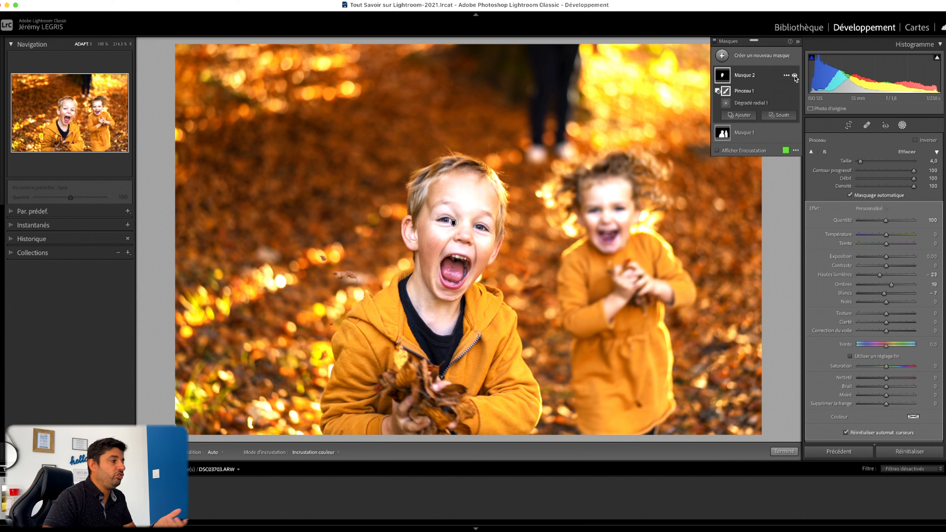
left_click(794, 75)
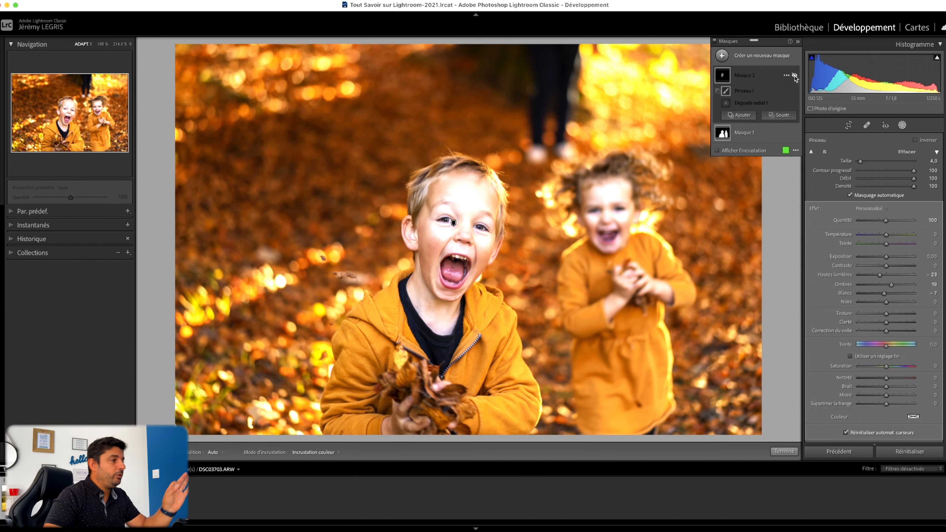
left_click(795, 76)
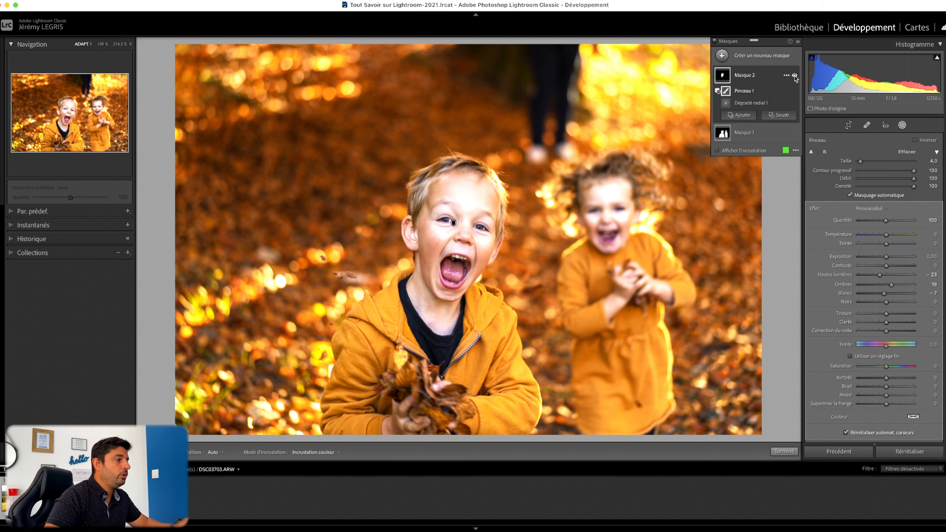
left_click(794, 77)
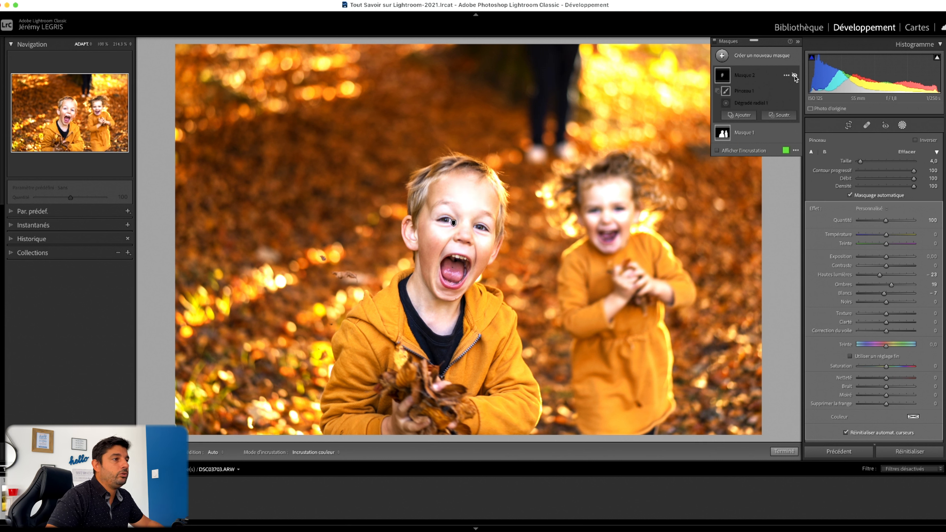
left_click(795, 76)
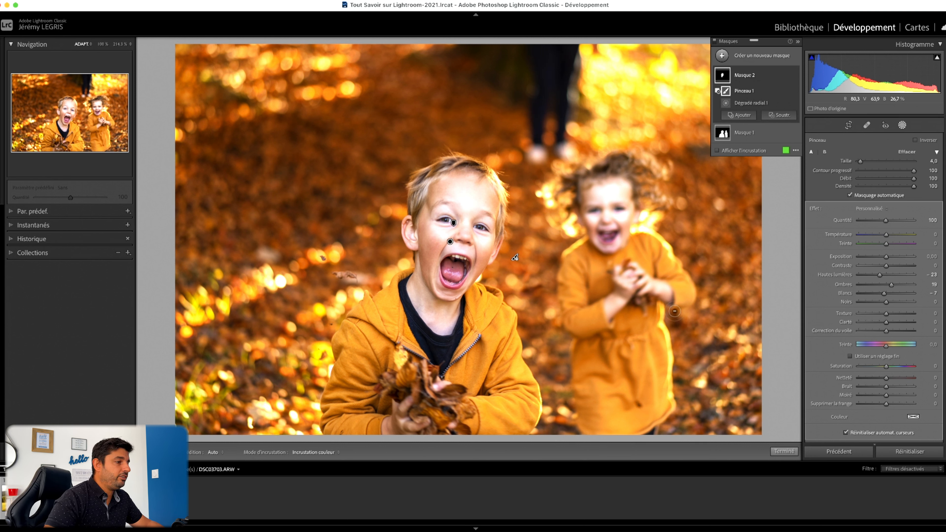
Step: Create a Select Subject mask, invert it to cover the background, and hide its overlay
left_click(776, 56)
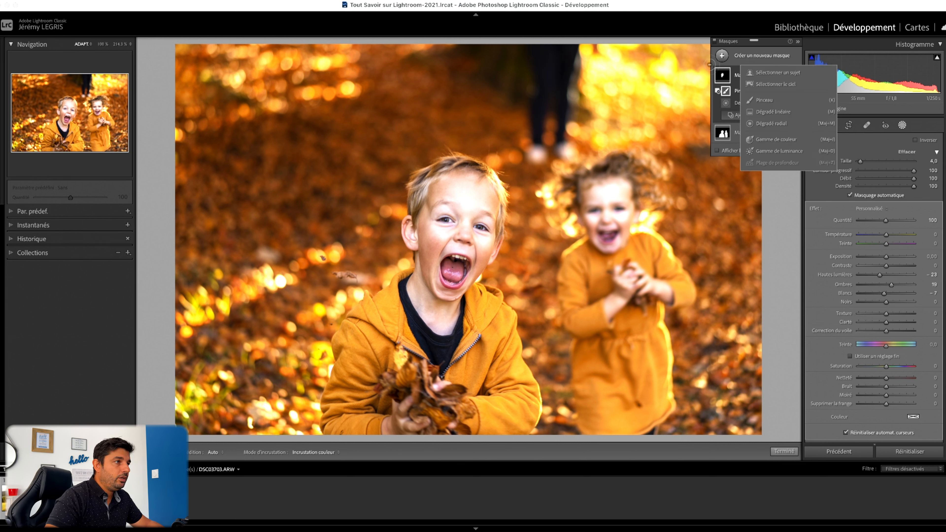
left_click(781, 74)
left_click(927, 140)
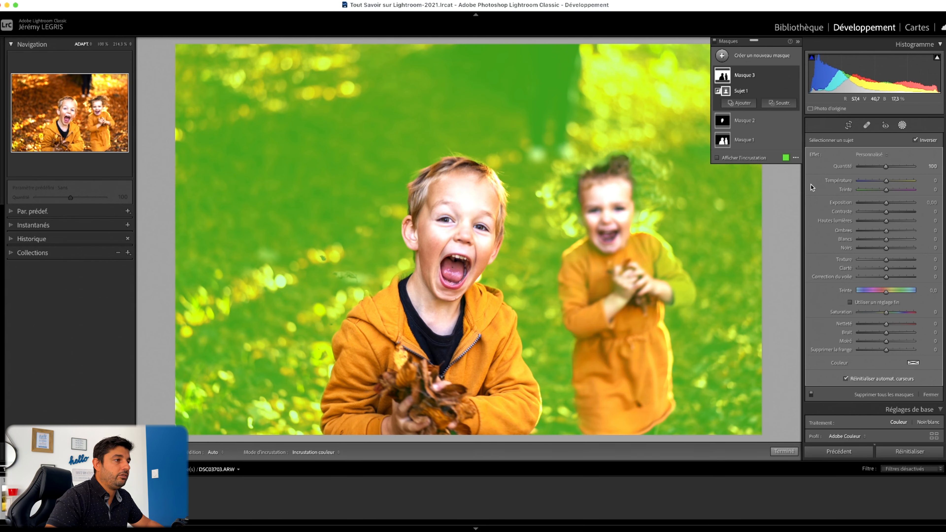
key("o")
Step: Set the background mask's exposure to 0.20, highlights to 22, shadows to -24 and blacks to -22, compare its effect, and finish masking
left_click_drag(888, 203, 880, 231)
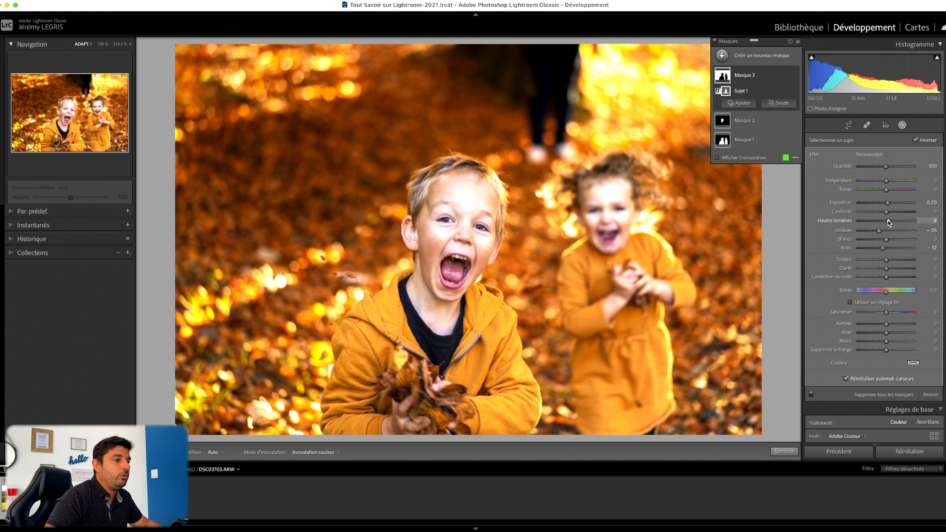
left_click_drag(893, 220, 892, 220)
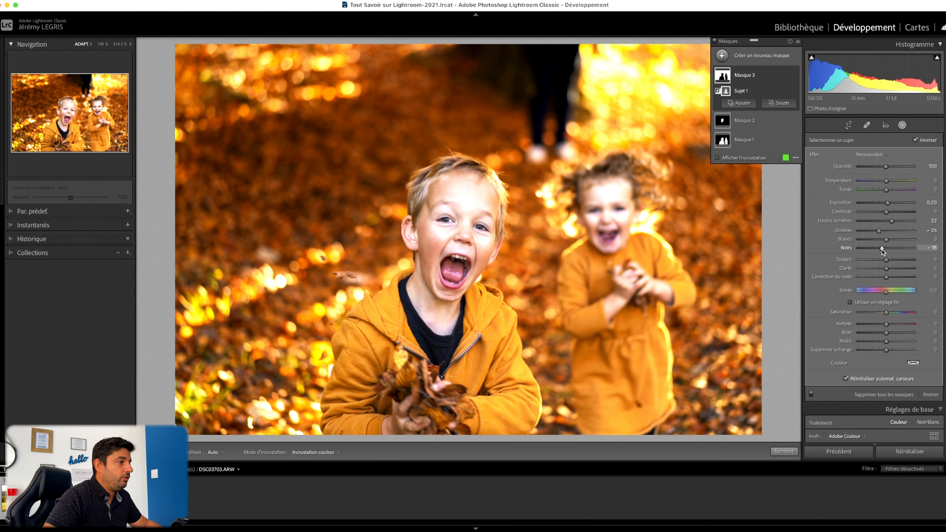
left_click_drag(881, 249, 856, 249)
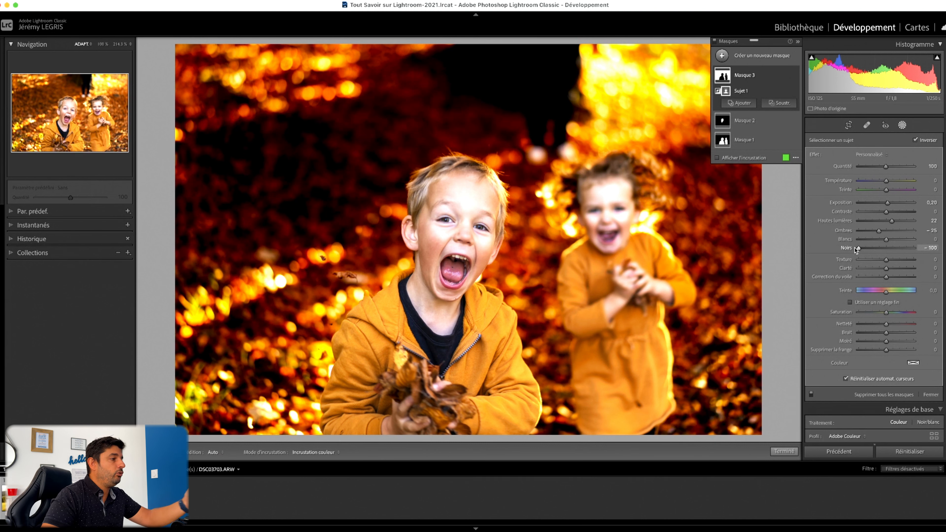
left_click_drag(856, 249, 879, 232)
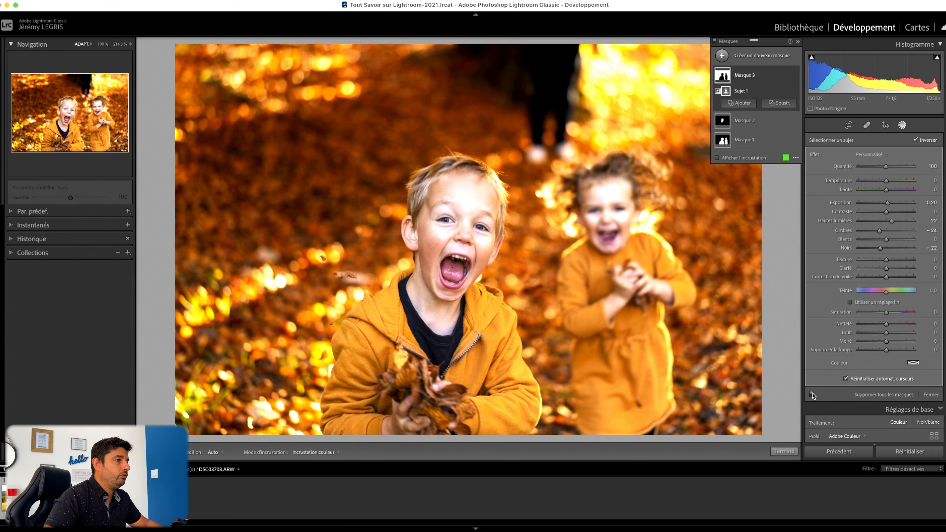
mouse_move(795, 76)
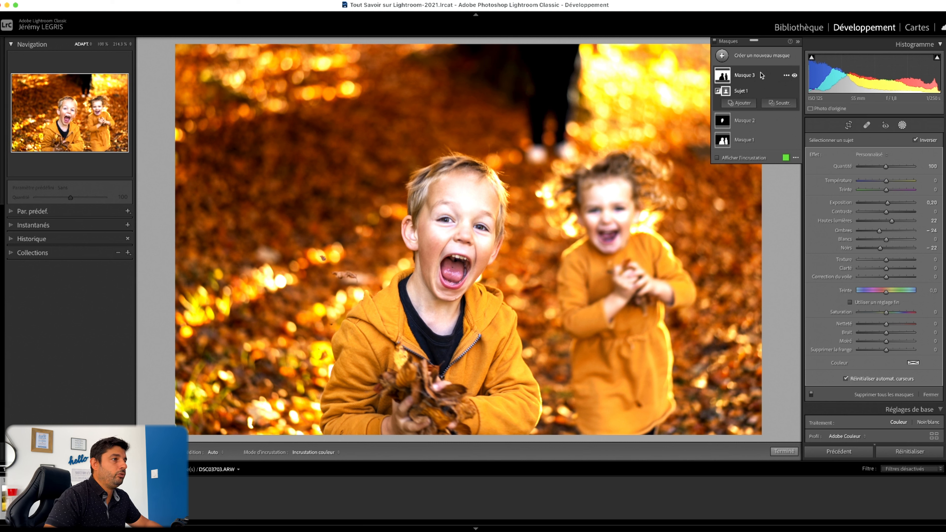
left_click(795, 76)
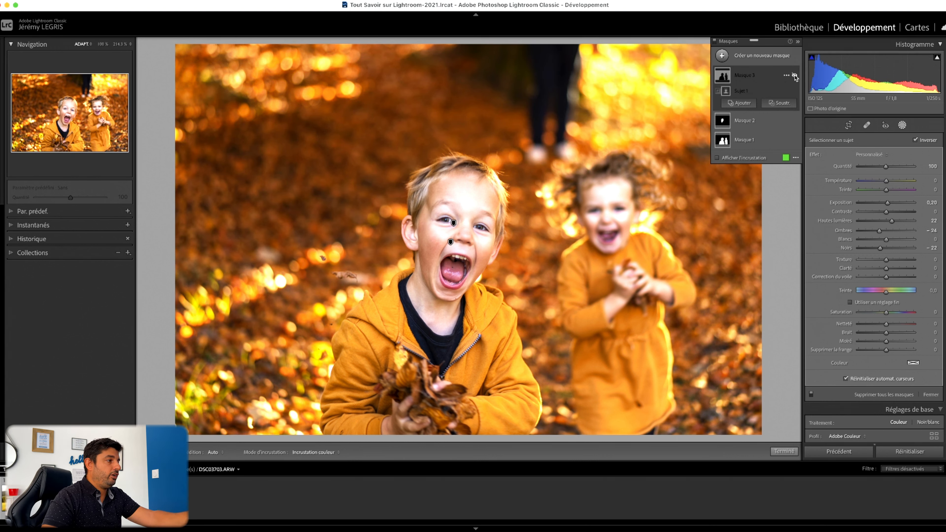
left_click(795, 76)
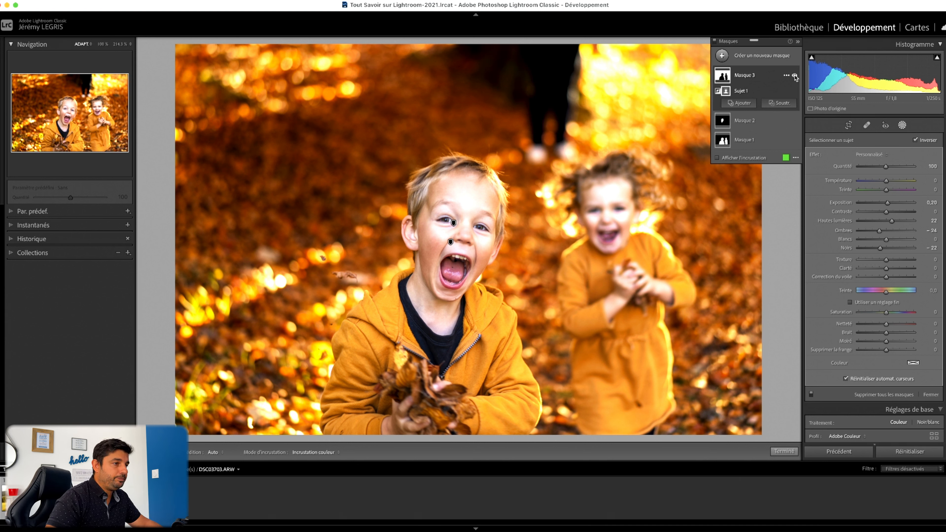
left_click(795, 76)
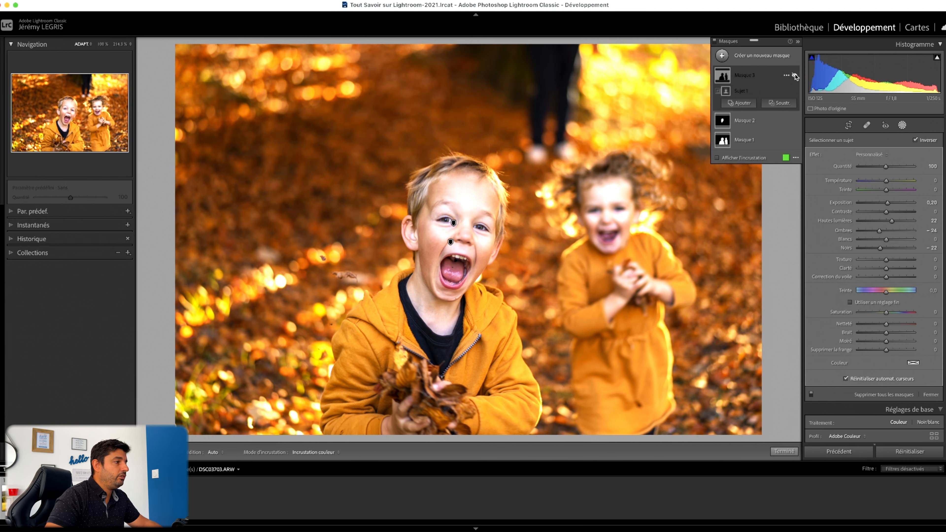
left_click(795, 76)
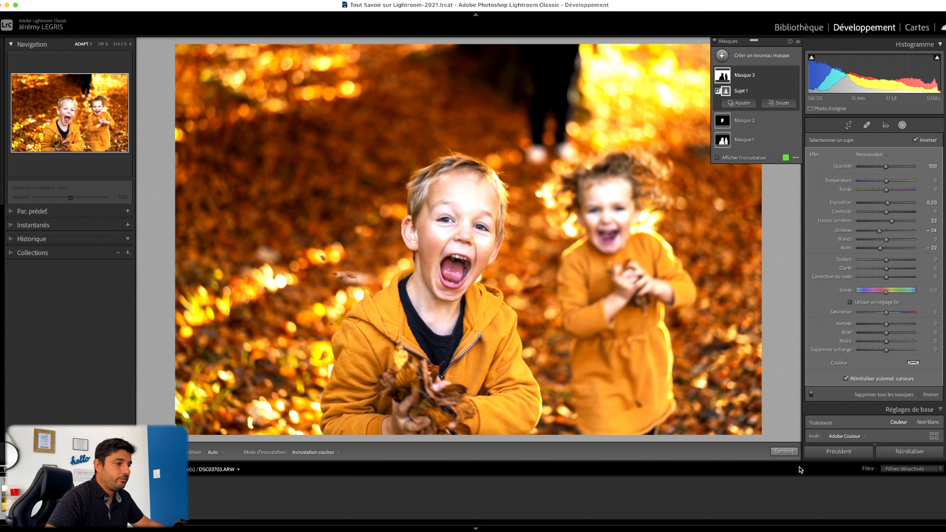
left_click(791, 452)
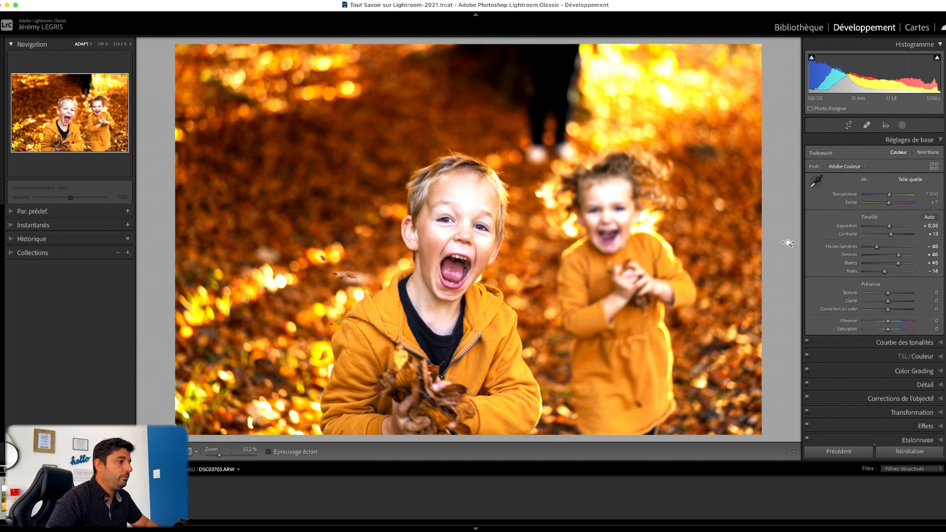
Step: Compare the retouched photo with its before version and warm the white balance by setting the temperature to 8263
key("backslash")
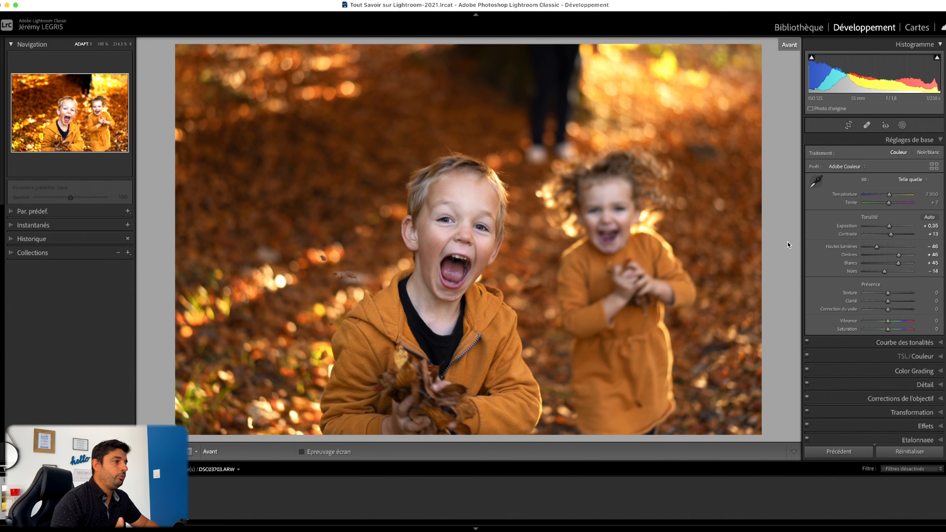
key("backslash")
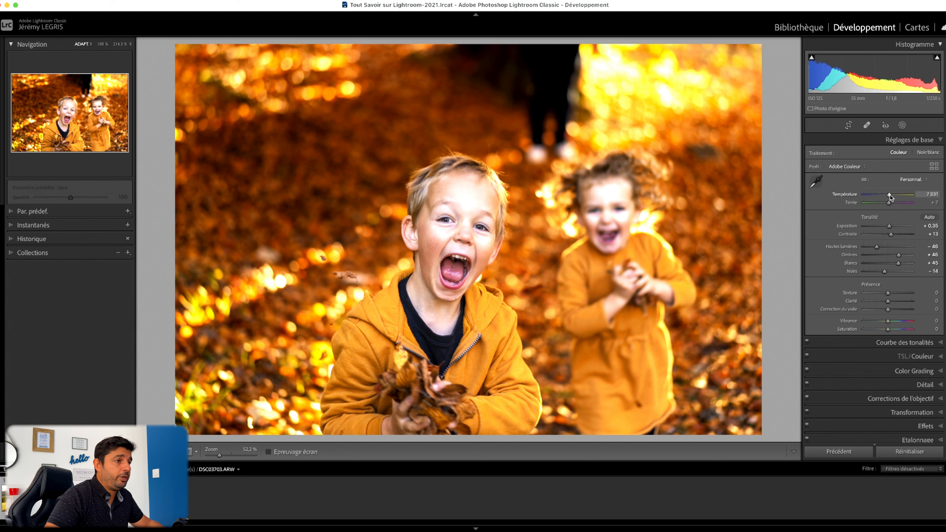
left_click_drag(889, 194, 893, 196)
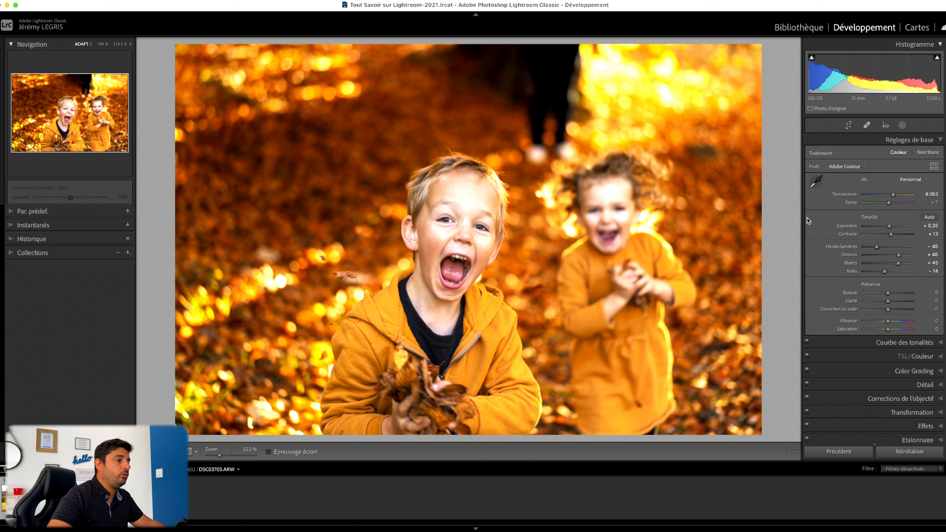
Step: Set the white balance temperature to 7882 and compare it in the history with the state before the temperature changes
left_click_drag(892, 194, 892, 197)
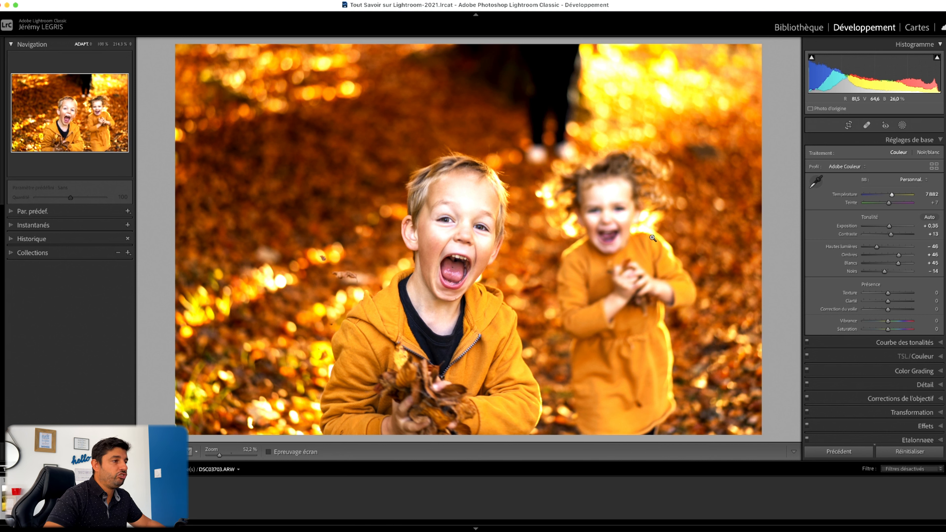
left_click(25, 239)
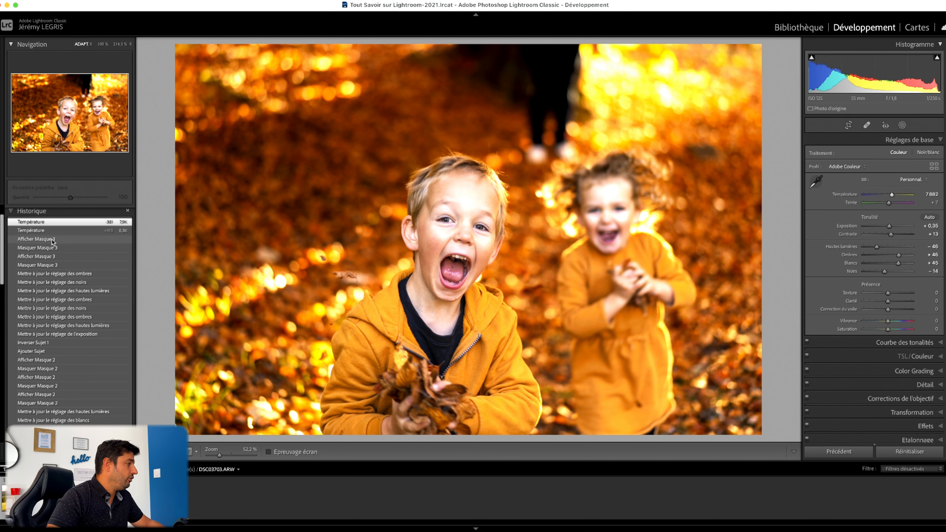
left_click(64, 240)
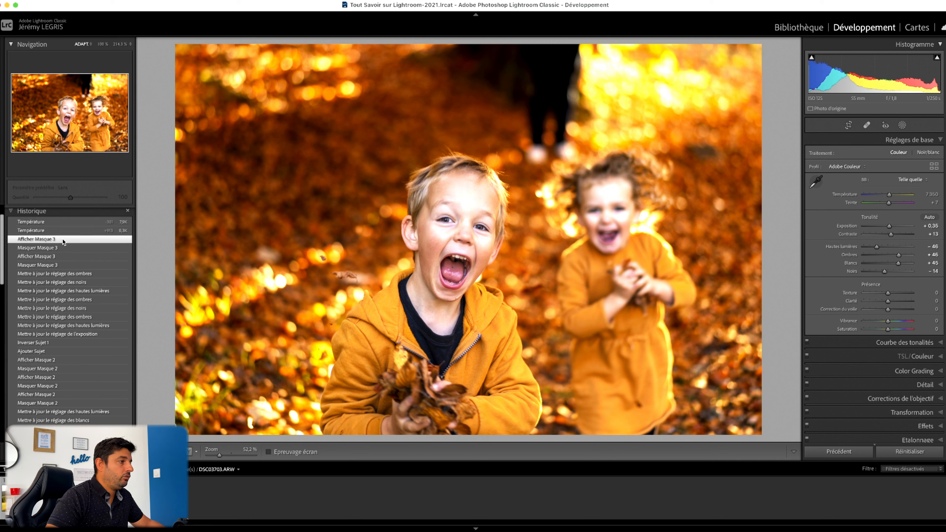
left_click(64, 222)
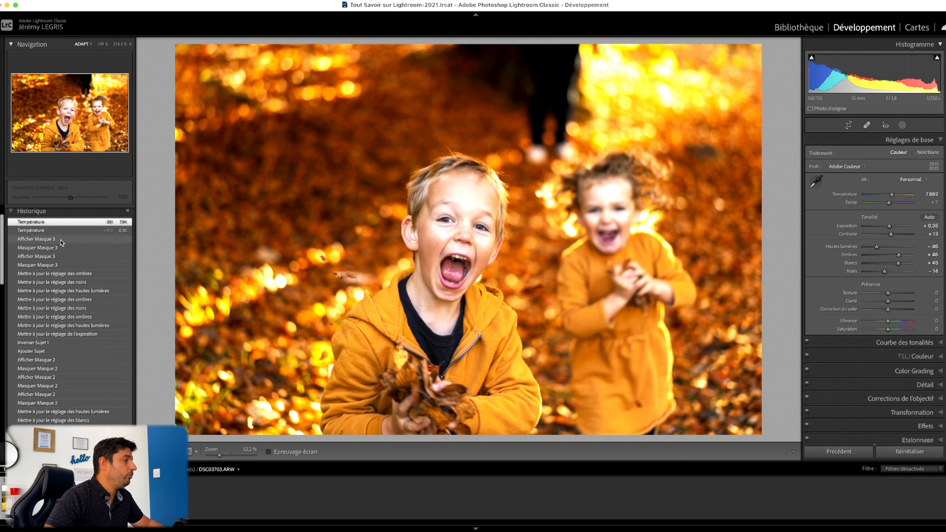
left_click(61, 241)
left_click(62, 221)
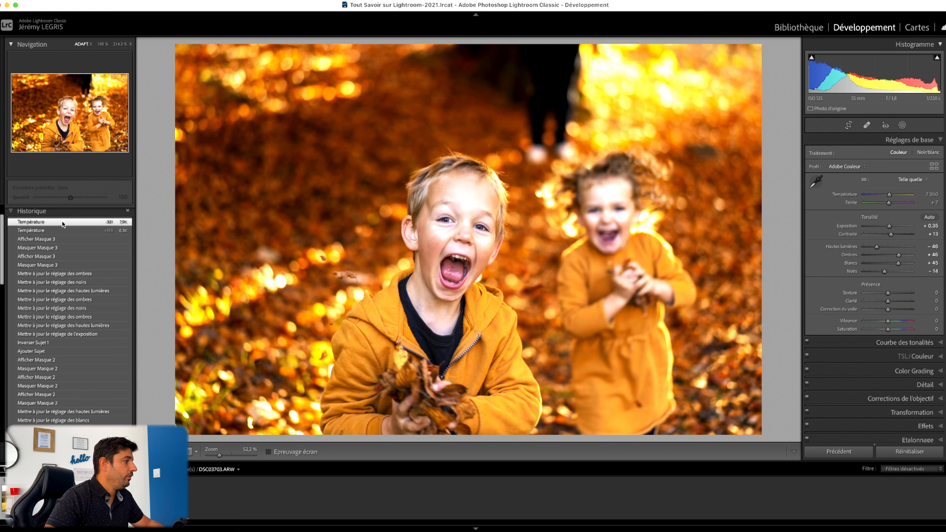
left_click(98, 214)
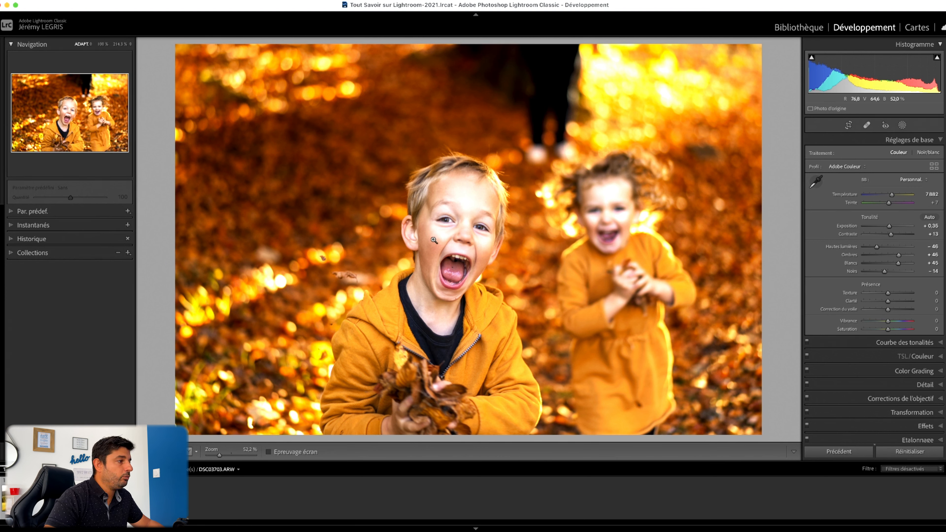
Step: Warm the boy's face by setting the temperature of Masque 2 to 11, and finish masking
left_click(901, 125)
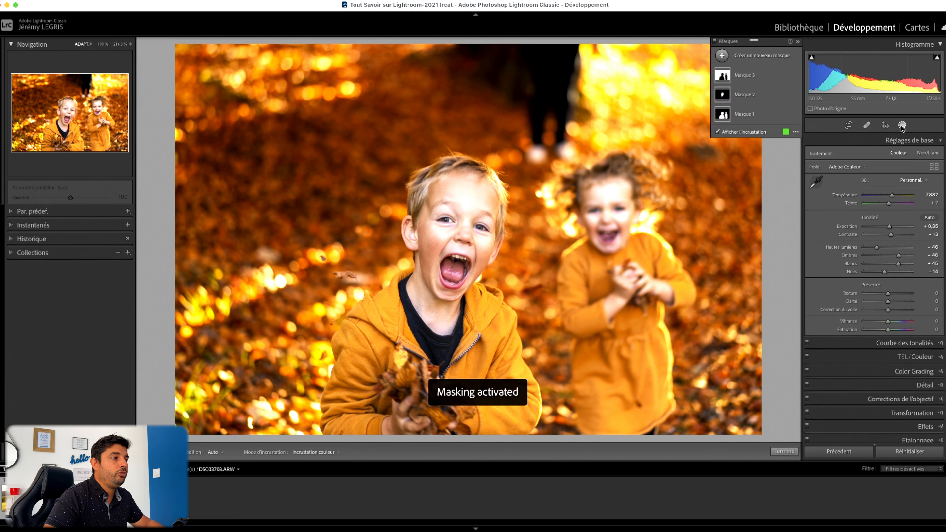
left_click(749, 96)
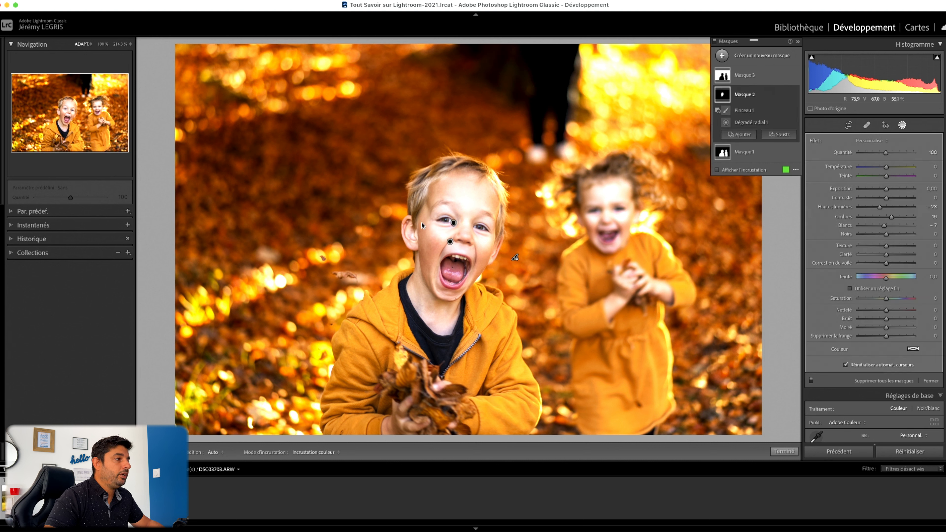
left_click(758, 170)
left_click(758, 171)
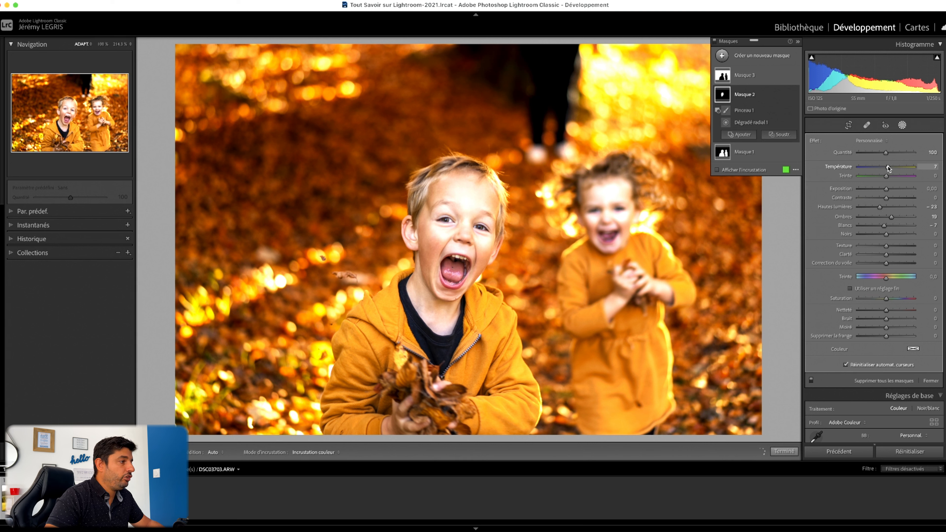
left_click_drag(886, 167, 889, 167)
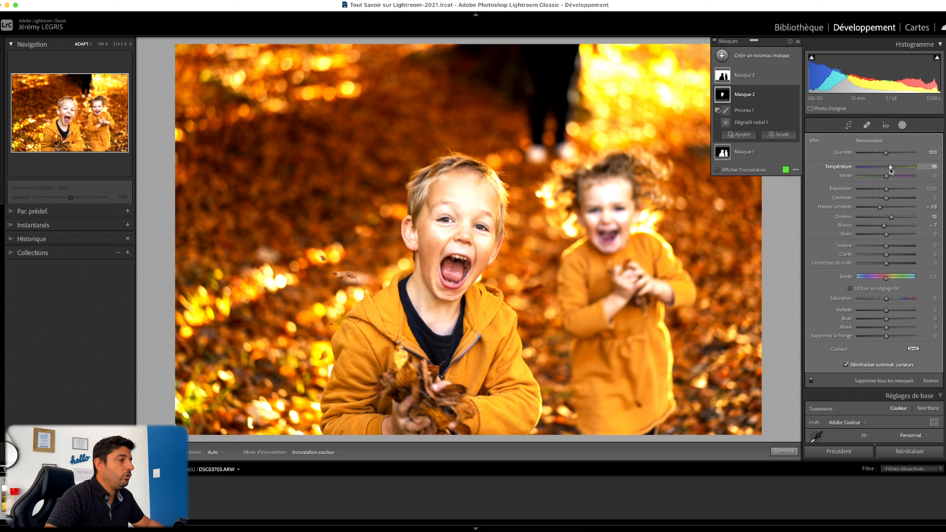
left_click_drag(907, 170, 898, 168)
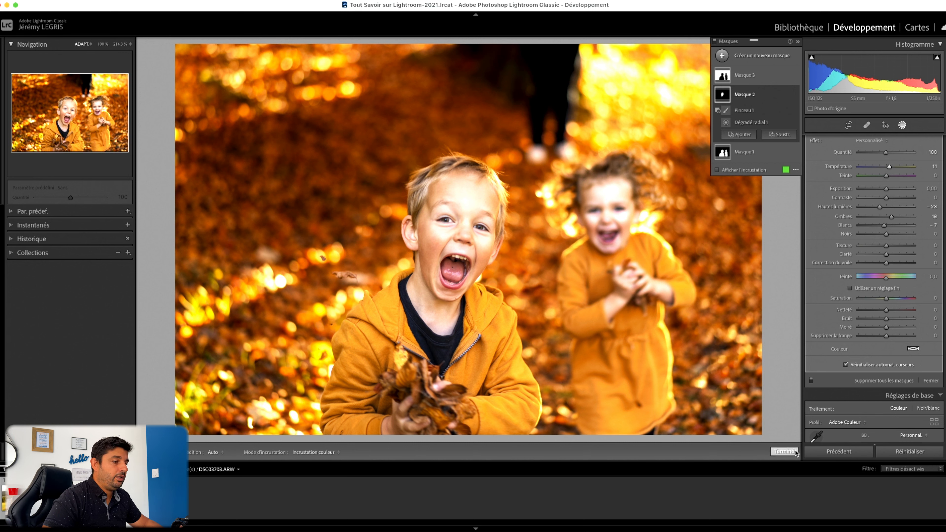
left_click(784, 451)
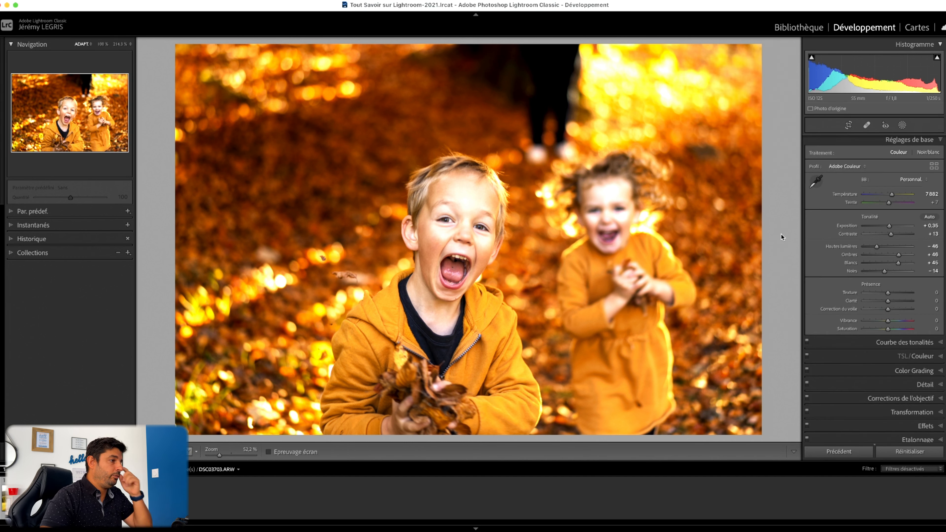
Step: Try adjusting the orange and yellow saturation of the photo, and reset both to 0
left_click(921, 353)
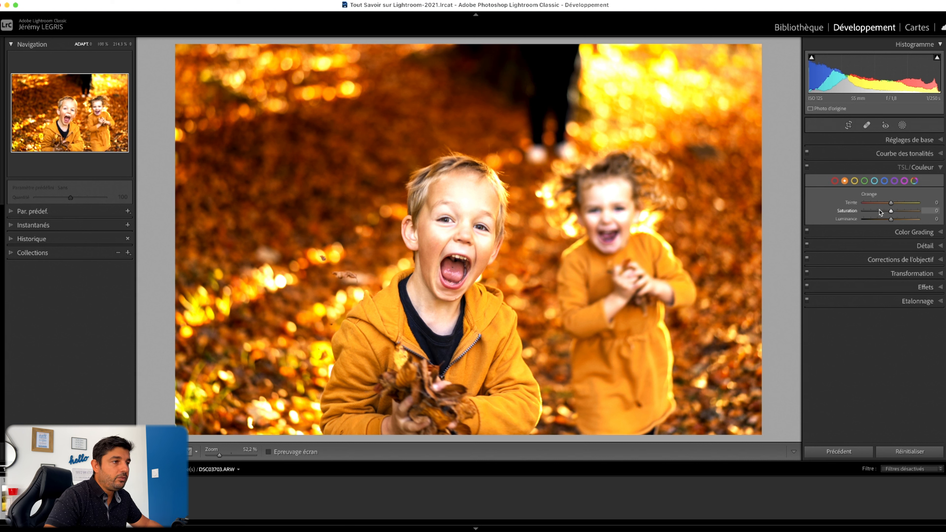
left_click(854, 181)
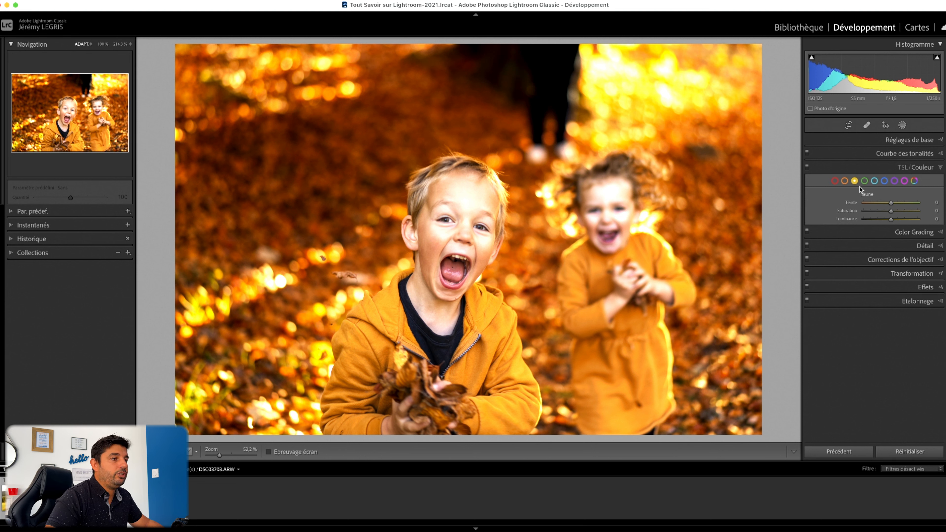
left_click(844, 181)
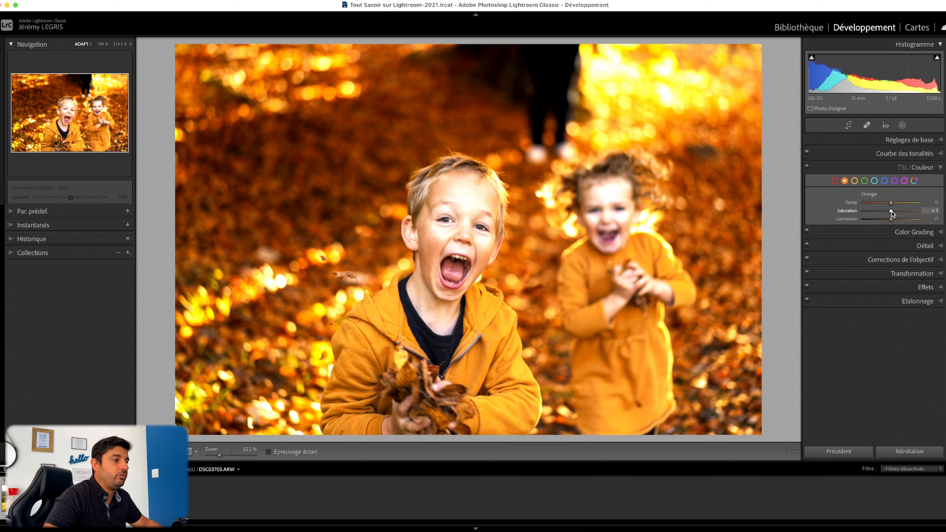
mouse_move(891, 212)
left_mouse_down()
mouse_move(908, 210)
mouse_move(886, 214)
left_mouse_up()
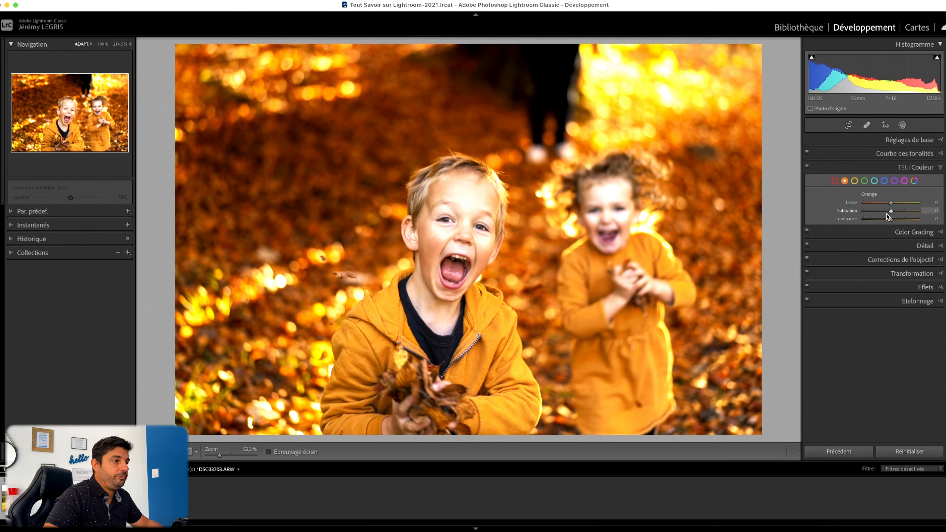
left_click(854, 180)
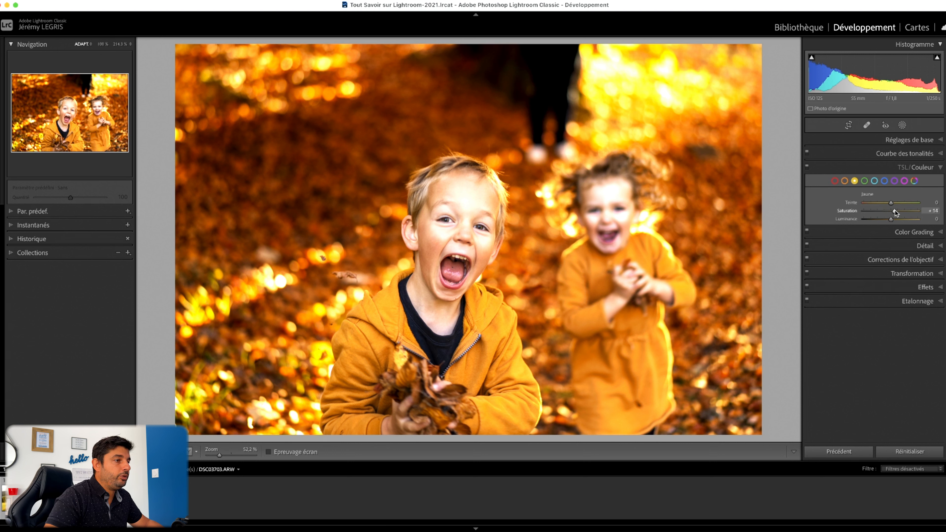
left_click_drag(899, 210, 894, 212)
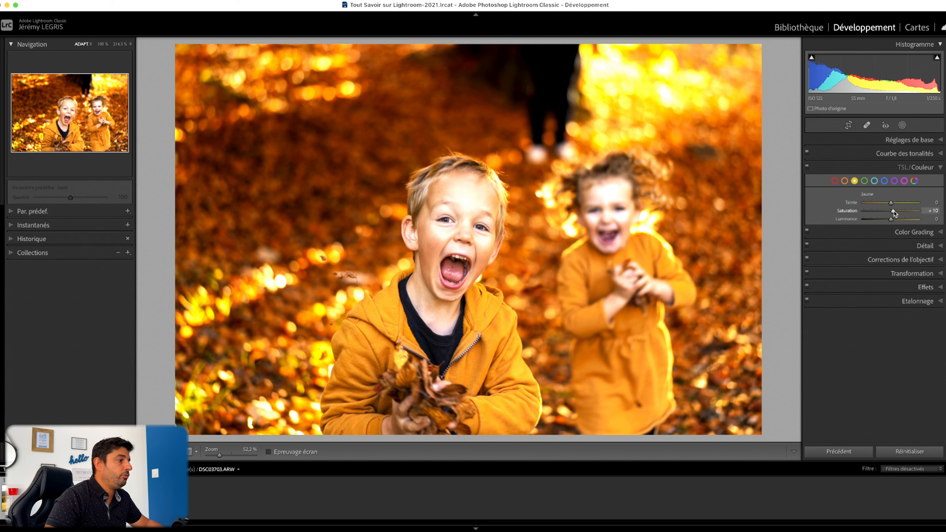
double_click(893, 211)
Step: Add a radial gradient mask over the bright background area above the girl and set its highlights to -33
left_click(908, 141)
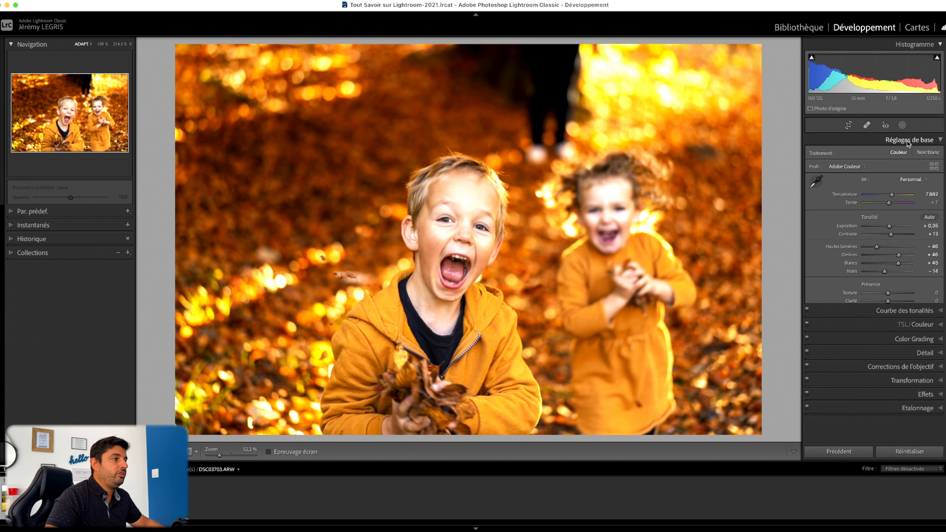
left_click(901, 125)
left_click(722, 55)
left_click(775, 124)
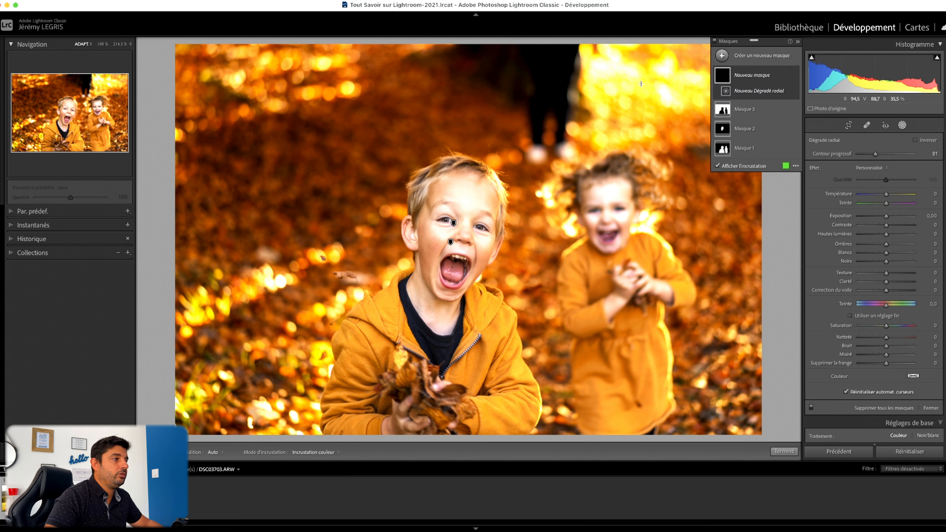
left_click_drag(640, 84, 772, 149)
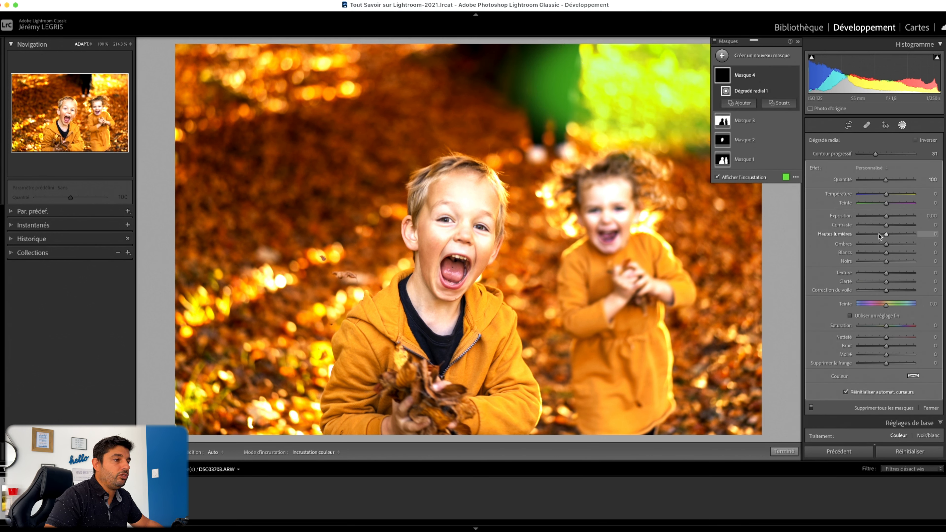
left_click_drag(886, 234, 871, 233)
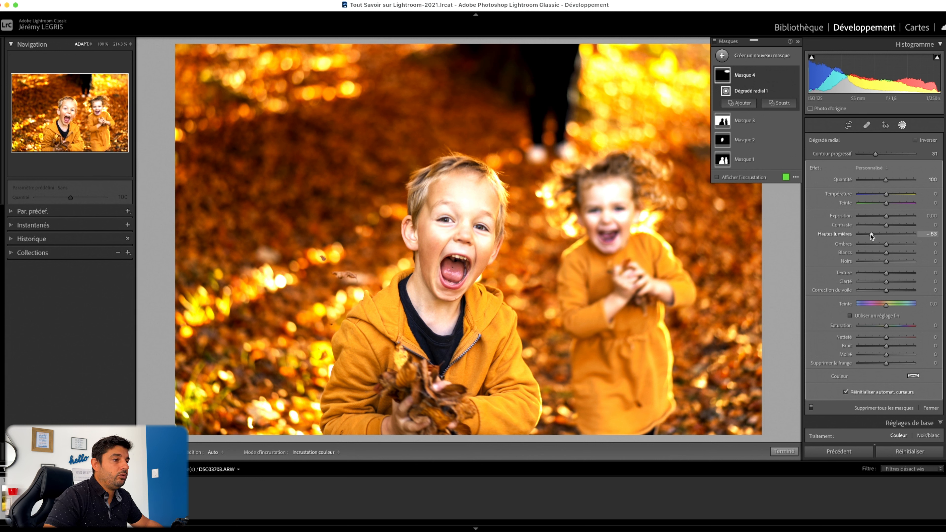
left_click_drag(873, 234, 877, 235)
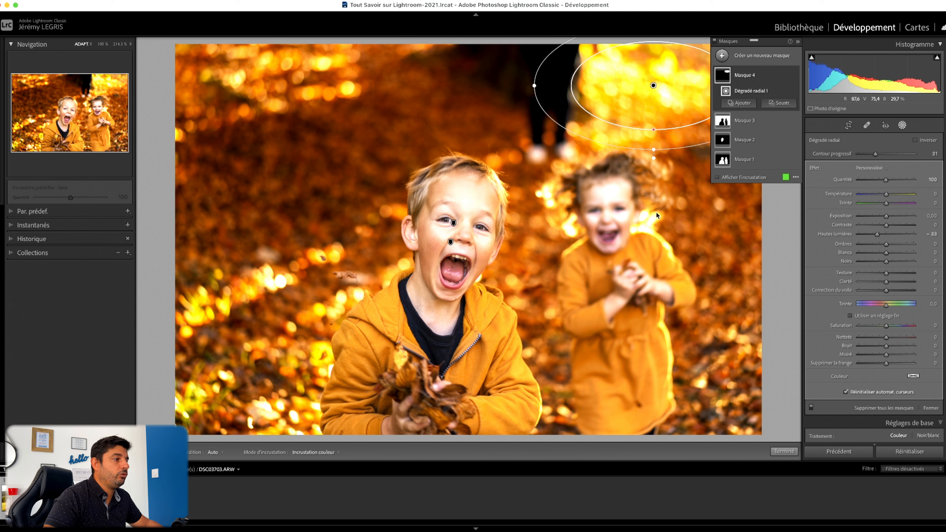
Step: Add a small radial gradient mask on the bright spot right of the girl's face and set its highlights to -49
left_click(760, 55)
left_click(766, 121)
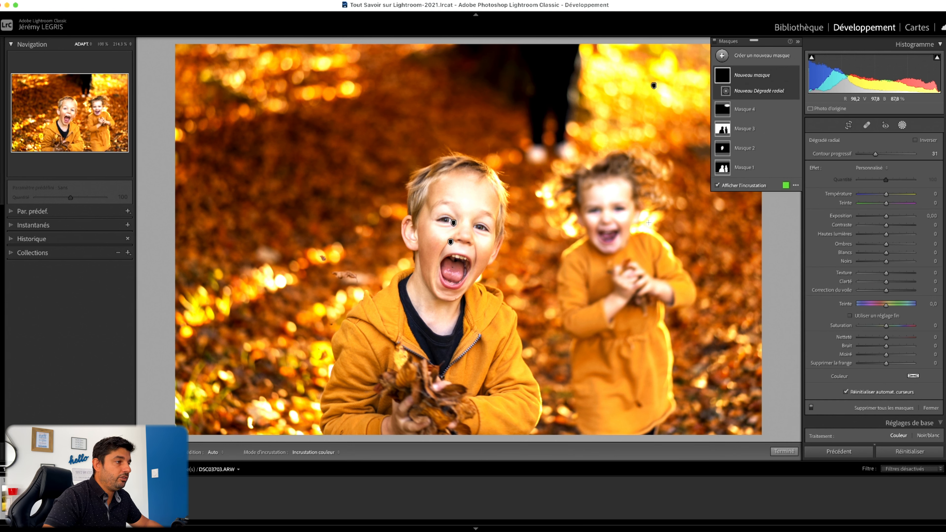
left_click_drag(648, 222, 667, 241)
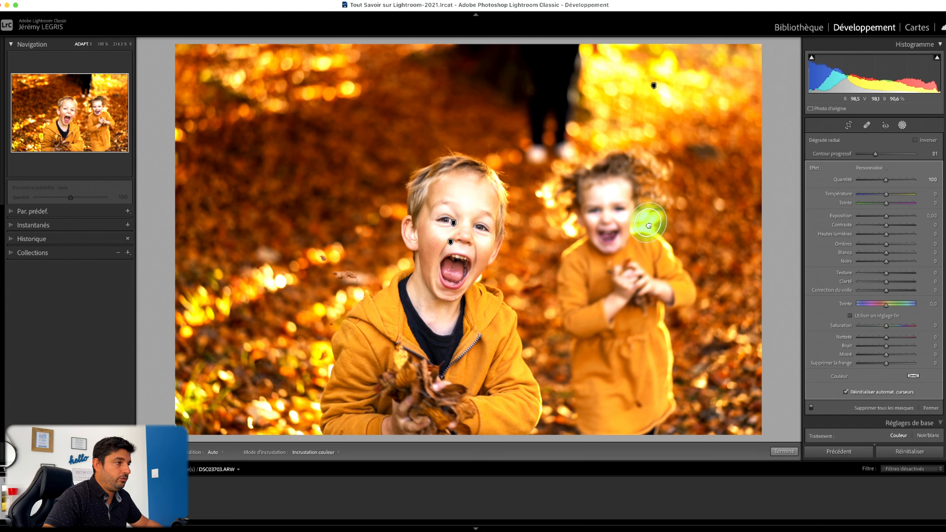
mouse_move(886, 233)
left_mouse_down()
mouse_move(837, 237)
mouse_move(871, 234)
left_mouse_up()
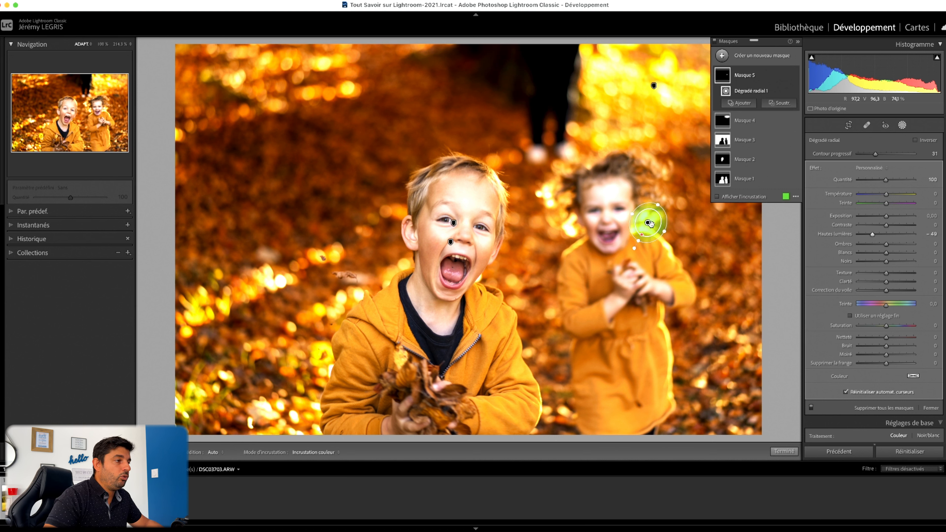
Step: Duplicate Masque 5, move the copy onto the bright spot left of the girl's face, and finish masking
right_click(750, 76)
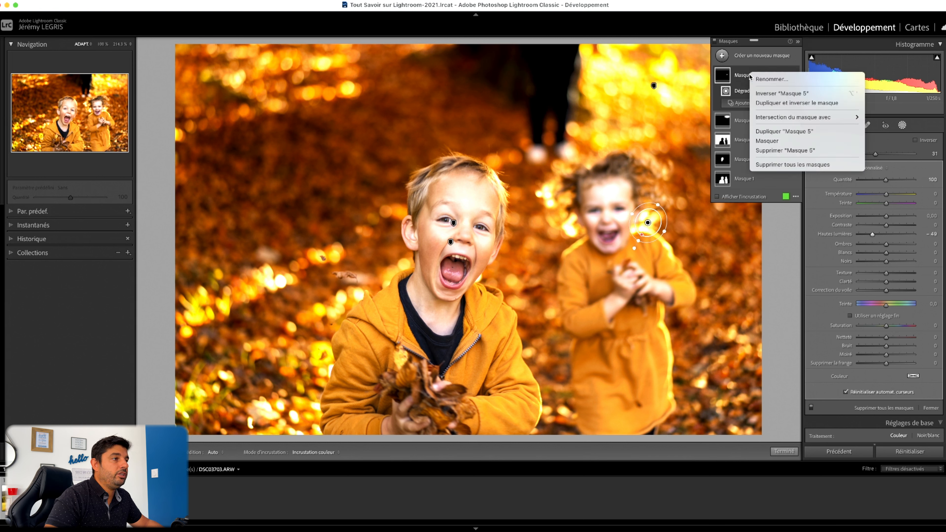
left_click(784, 132)
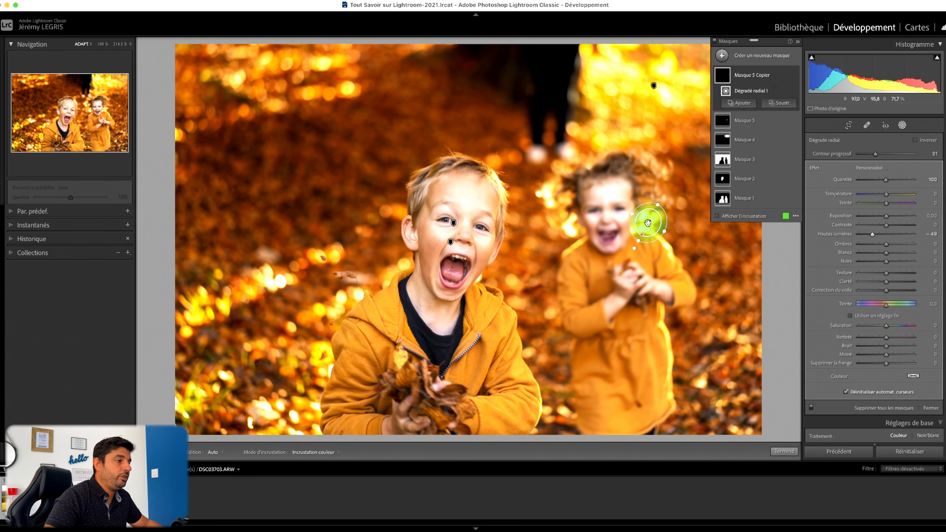
left_click_drag(647, 223, 589, 232)
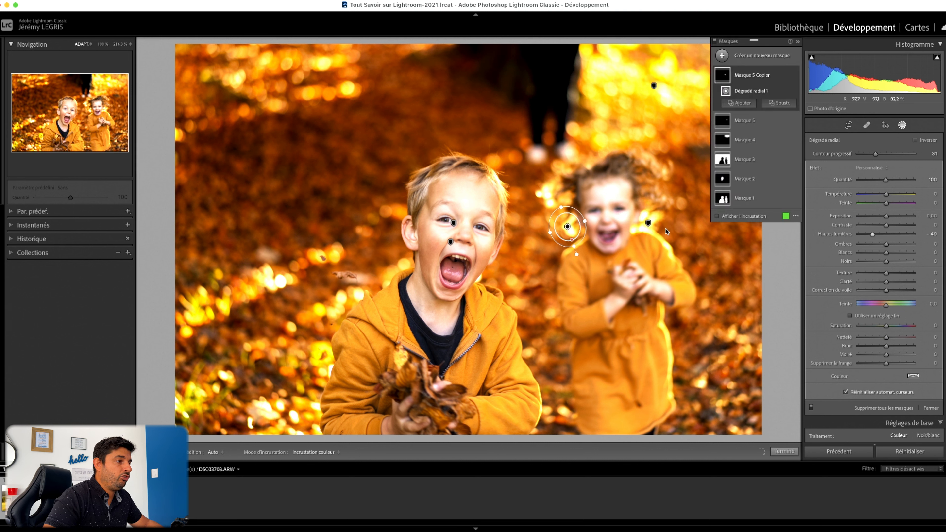
left_click_drag(568, 224, 568, 228)
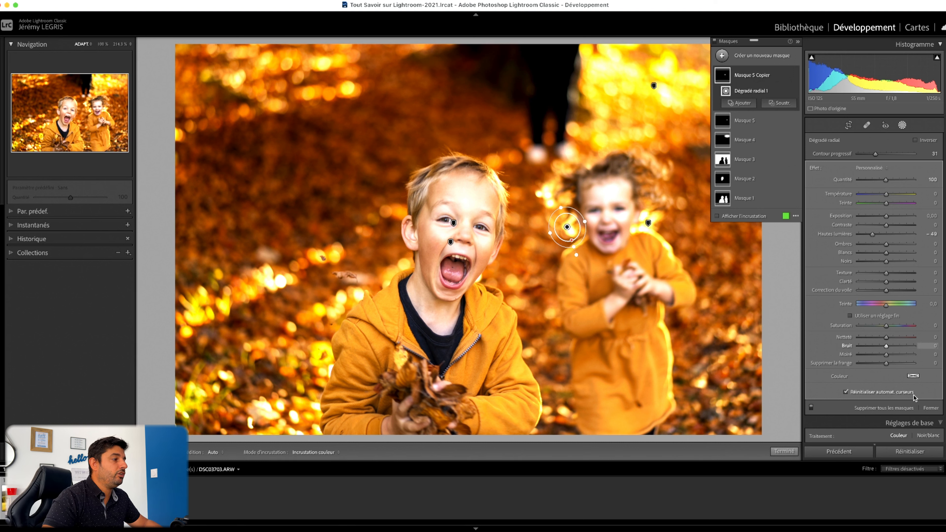
left_click(792, 452)
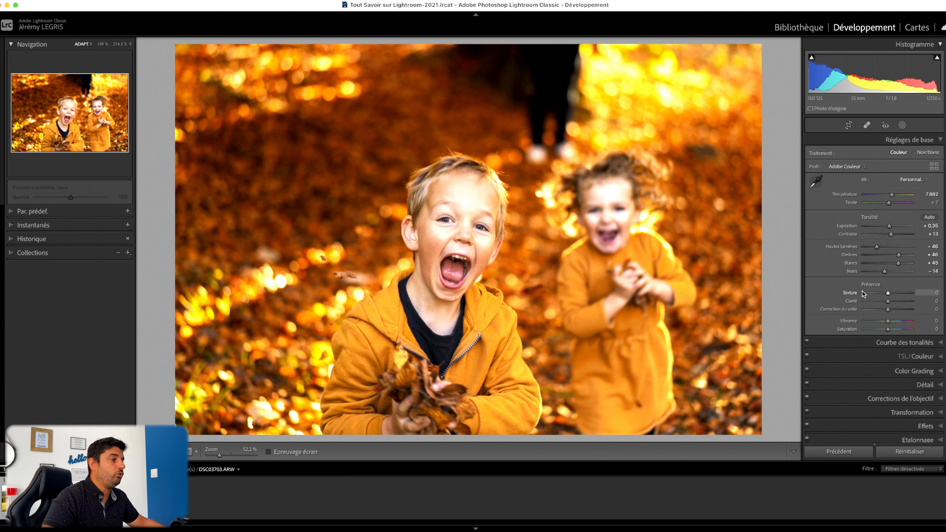
left_click(902, 126)
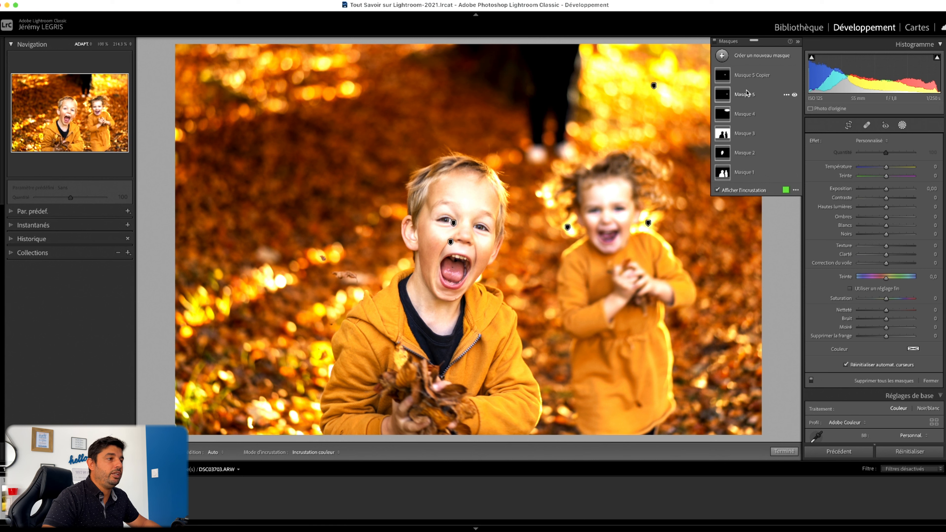
left_click(746, 112)
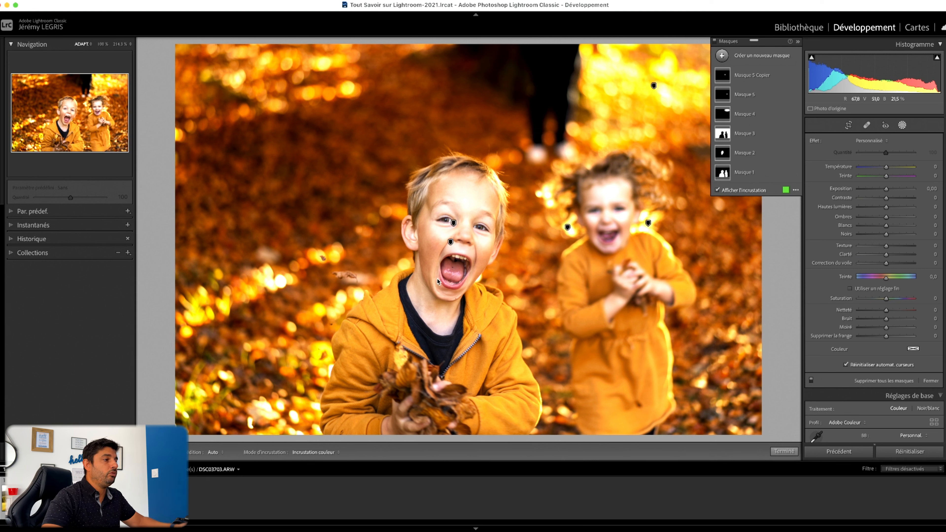
left_click(778, 456)
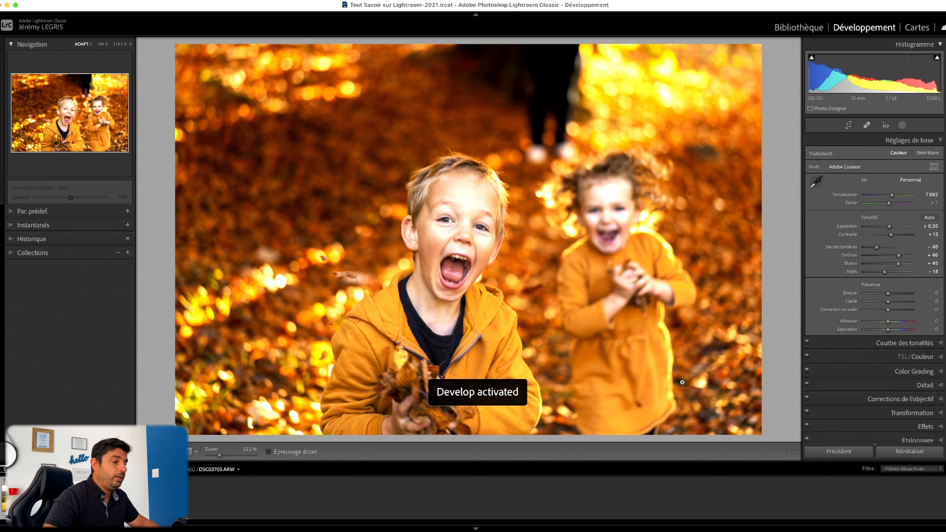
Step: Remove the dark spot on the boy's tongue with a size 21 clone spot, and compare the photo with its before version
left_click(437, 290)
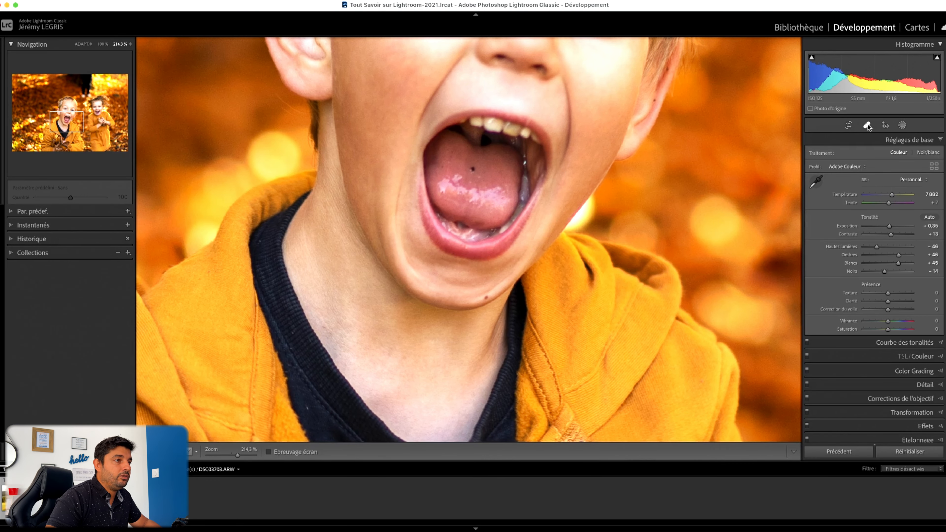
left_click(867, 125)
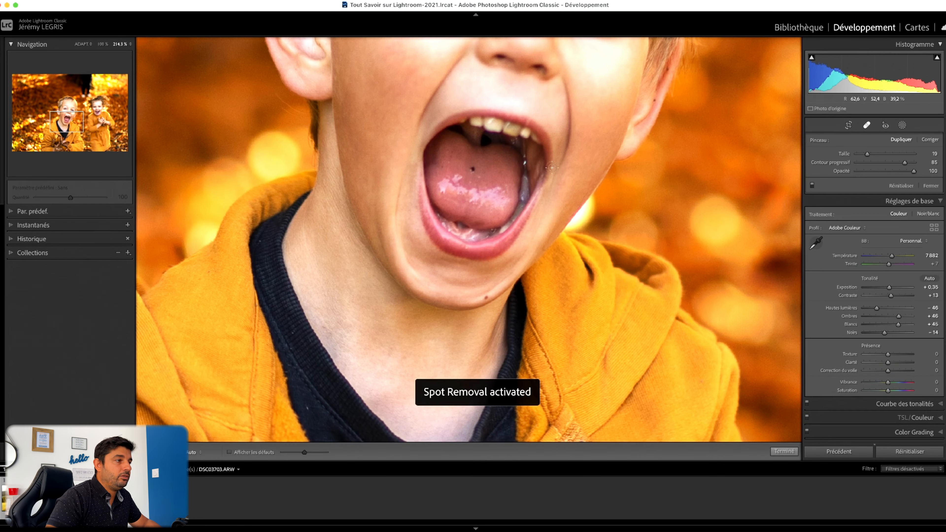
left_click(472, 169)
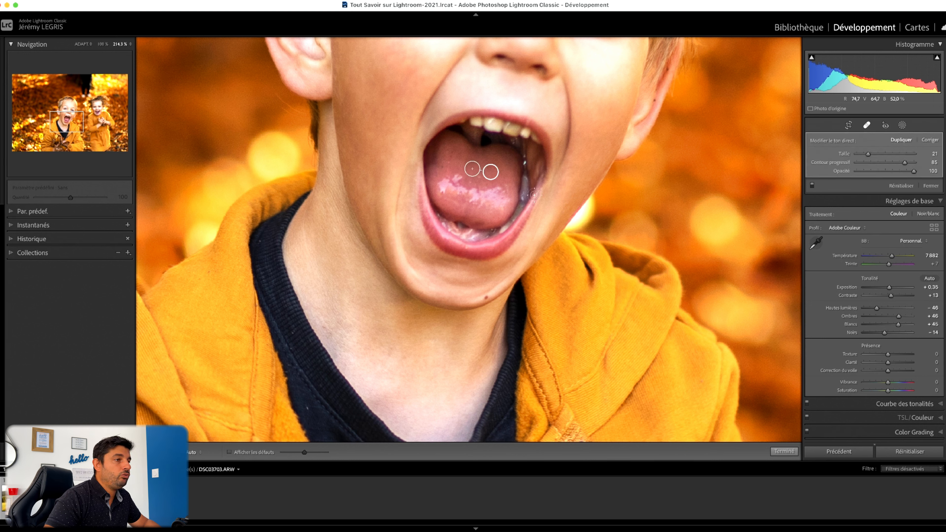
left_click(784, 451)
left_click(572, 224)
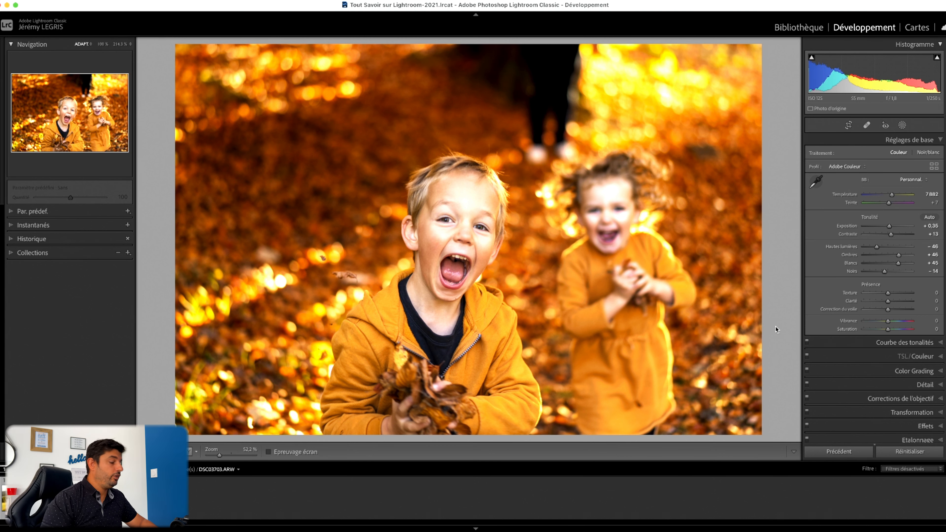
key("backslash")
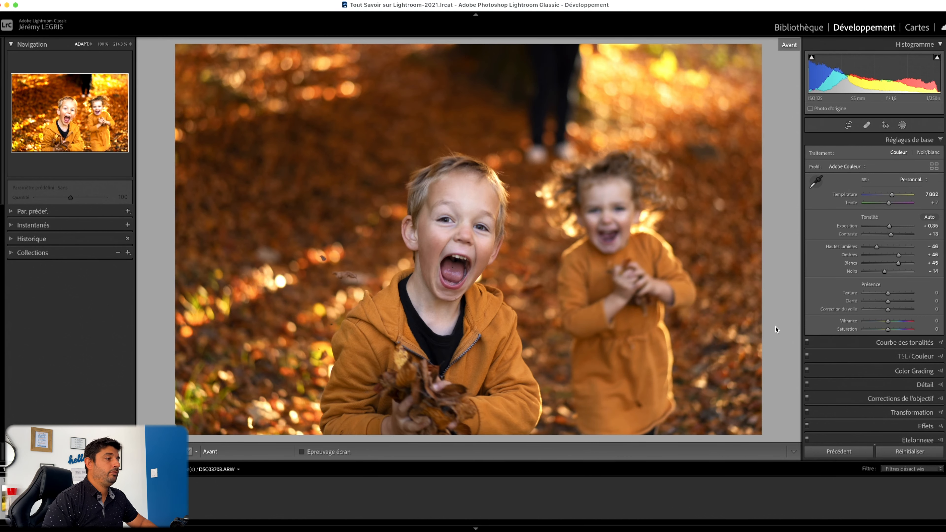
key("backslash")
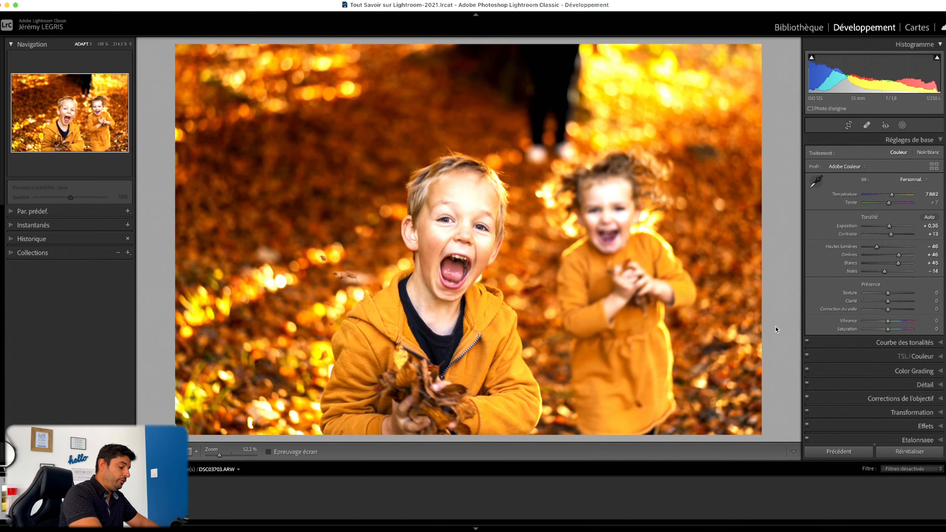